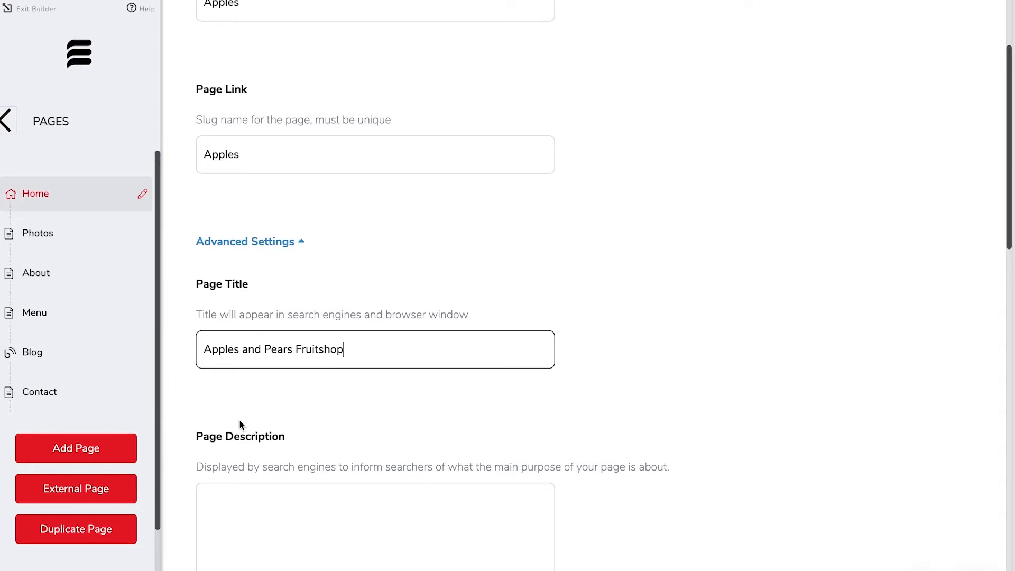
Step: Save the settings of the new Apples page
key(Tab)
scroll(279, 421, down, 20)
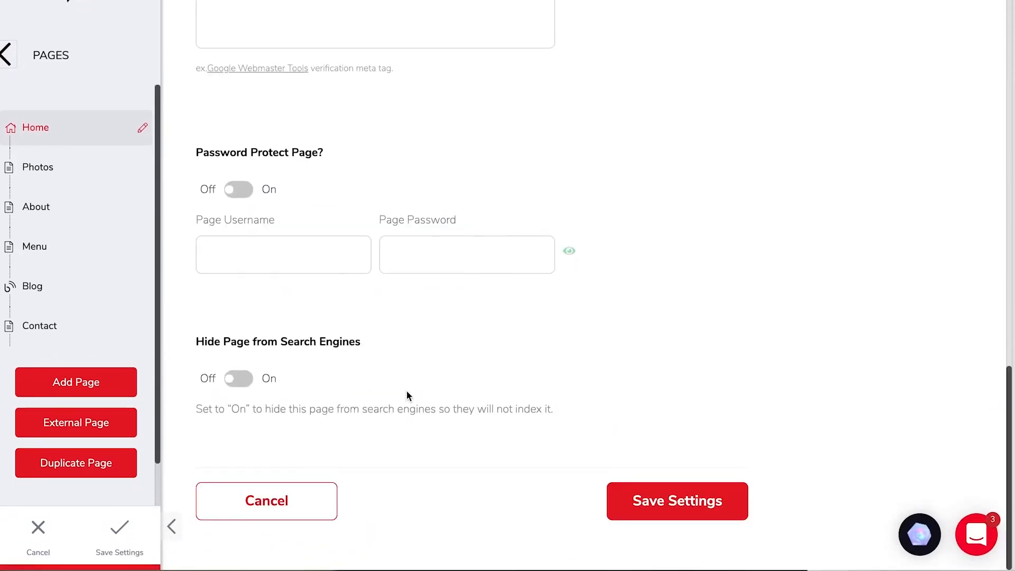
click(674, 513)
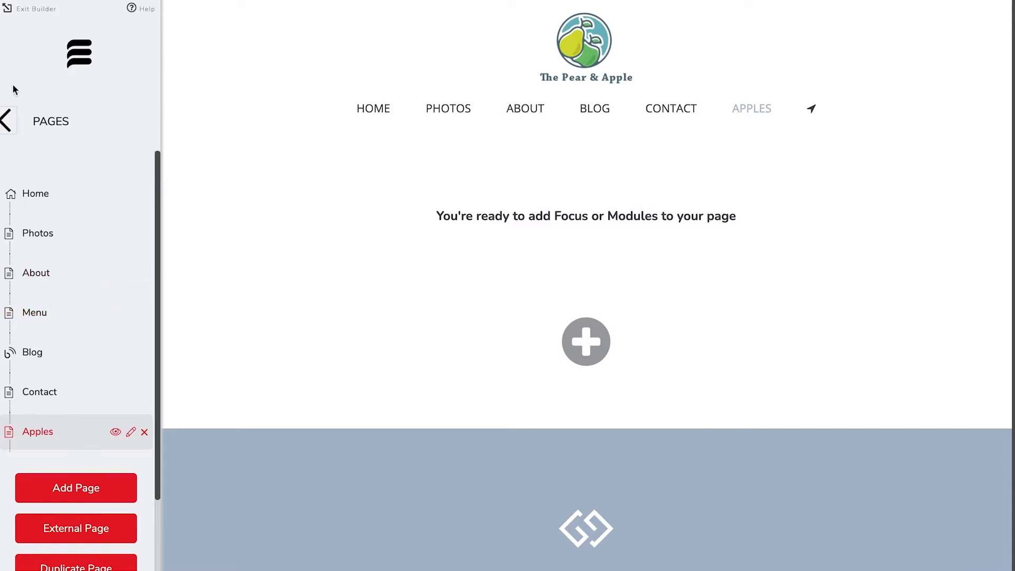
Step: Add a title module to the empty Apples page and set its text to "Apples and Pears Fruitshop"
click(7, 120)
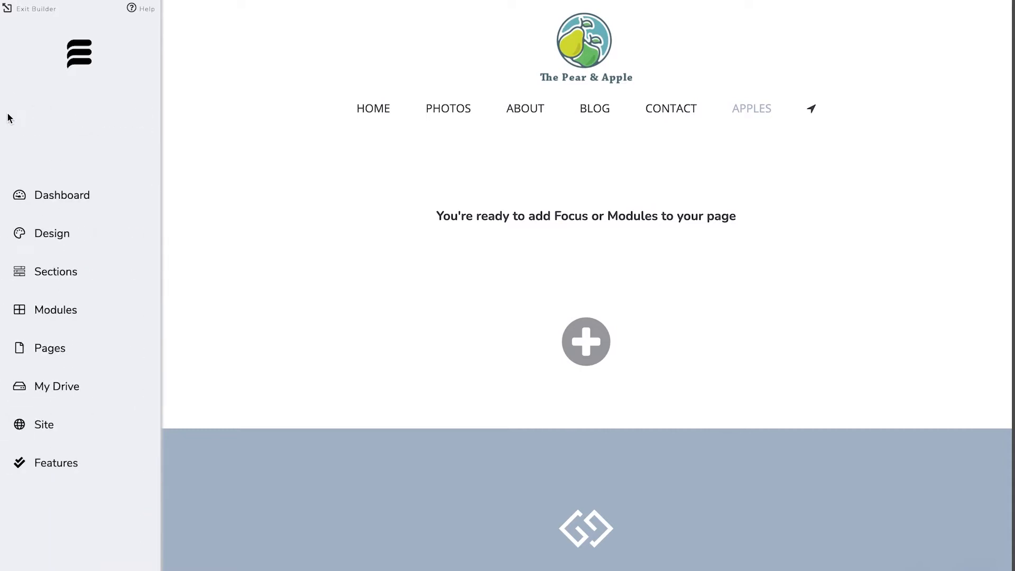
click(43, 316)
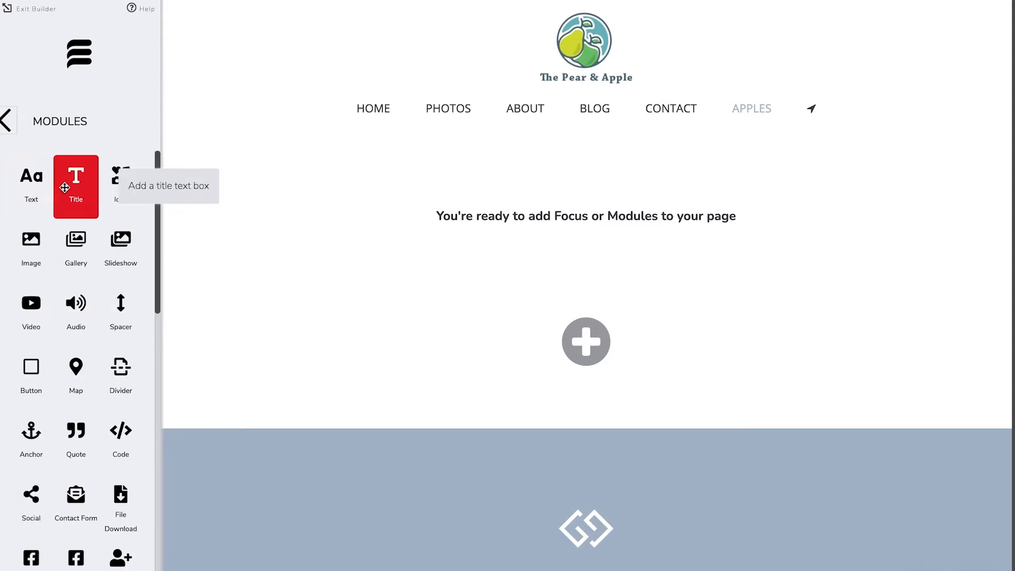
drag(74, 183, 381, 231)
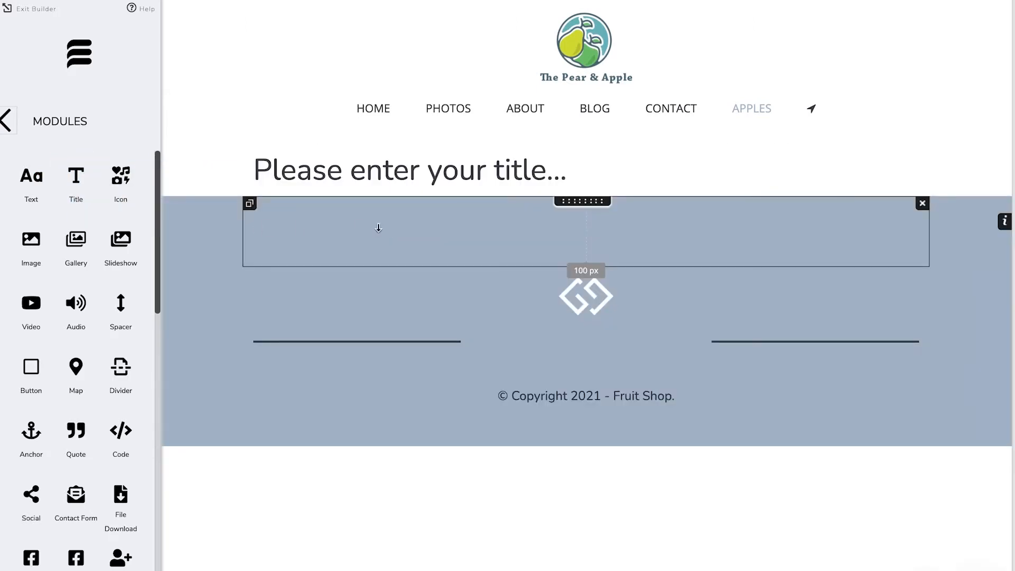
click(467, 167)
drag(585, 166, 211, 155)
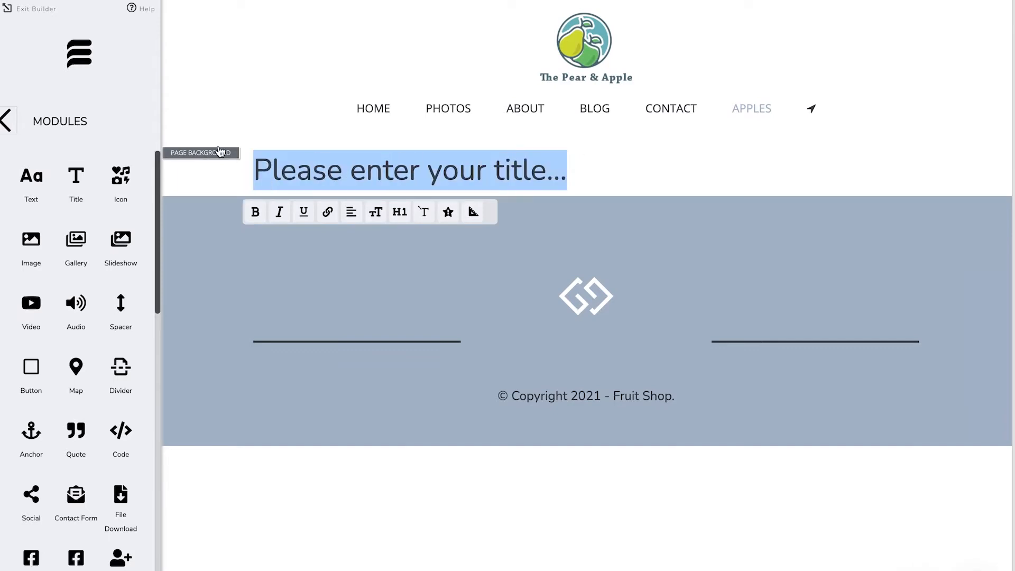
text(Apples and Pears Fruitshop)
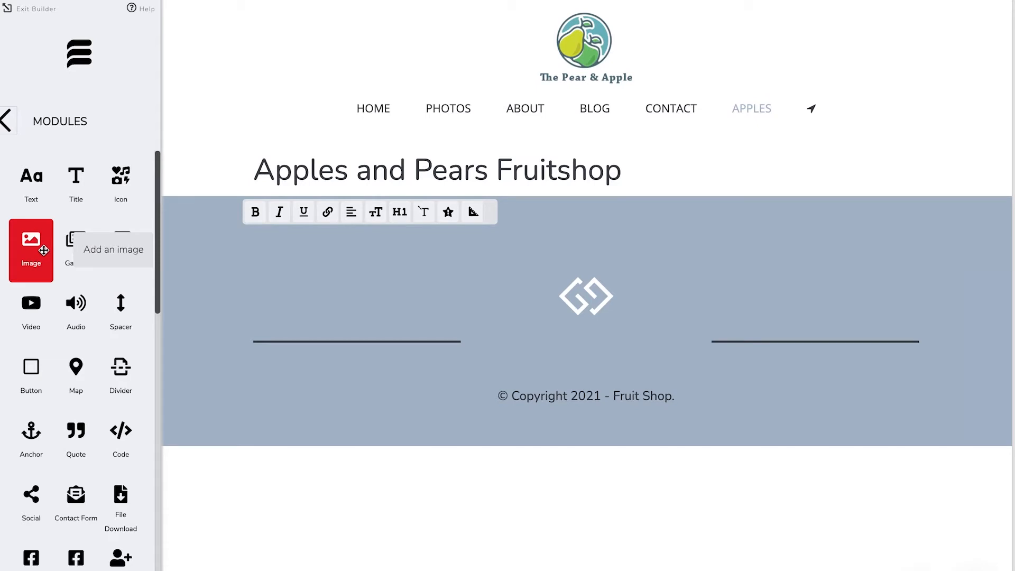
Step: Add an image module below the page title and create a folder named Products in the Images folder
drag(44, 250, 294, 210)
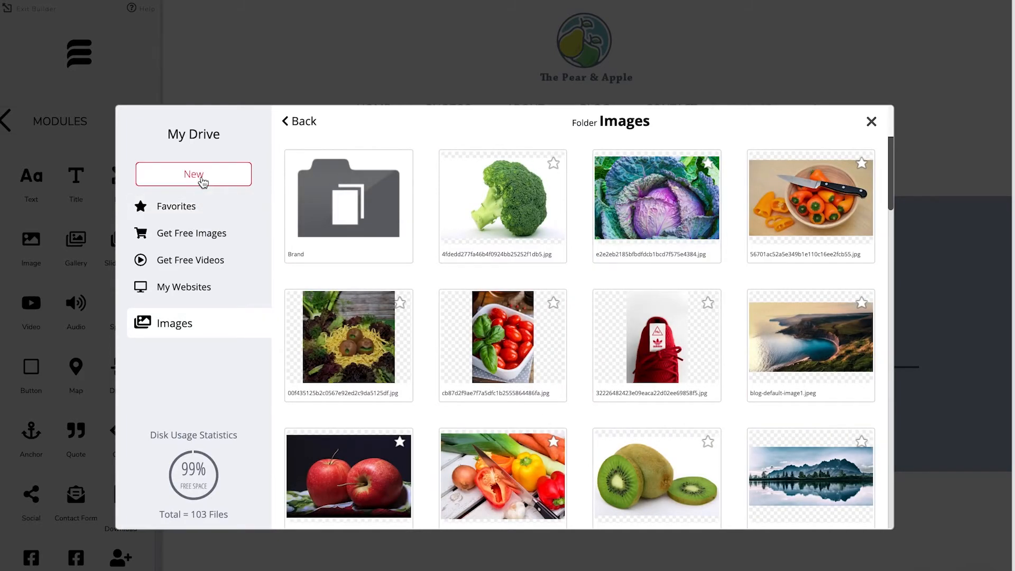
scroll(487, 340, down, 10)
scroll(487, 340, up, 10)
click(163, 171)
click(165, 209)
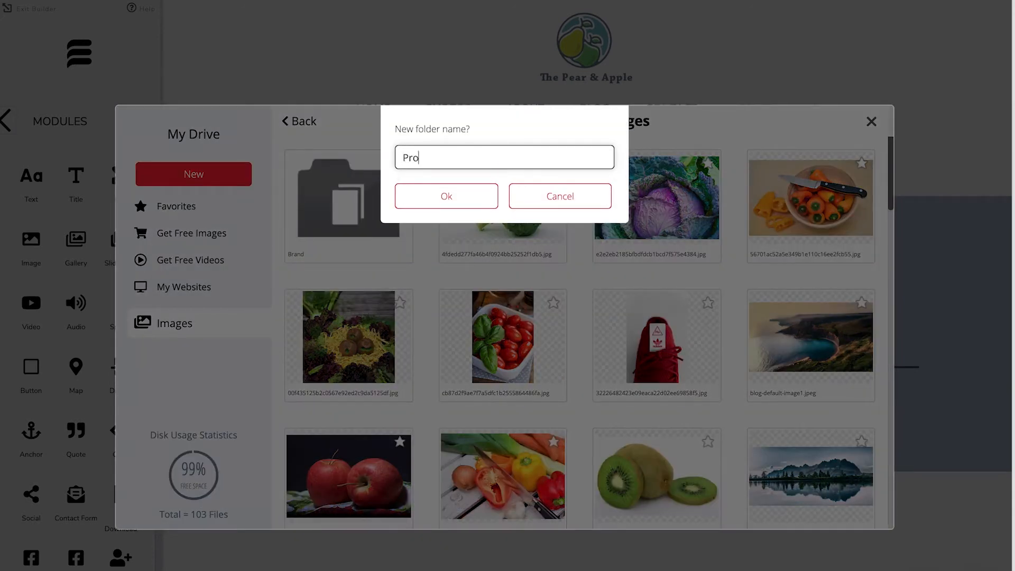
click(446, 196)
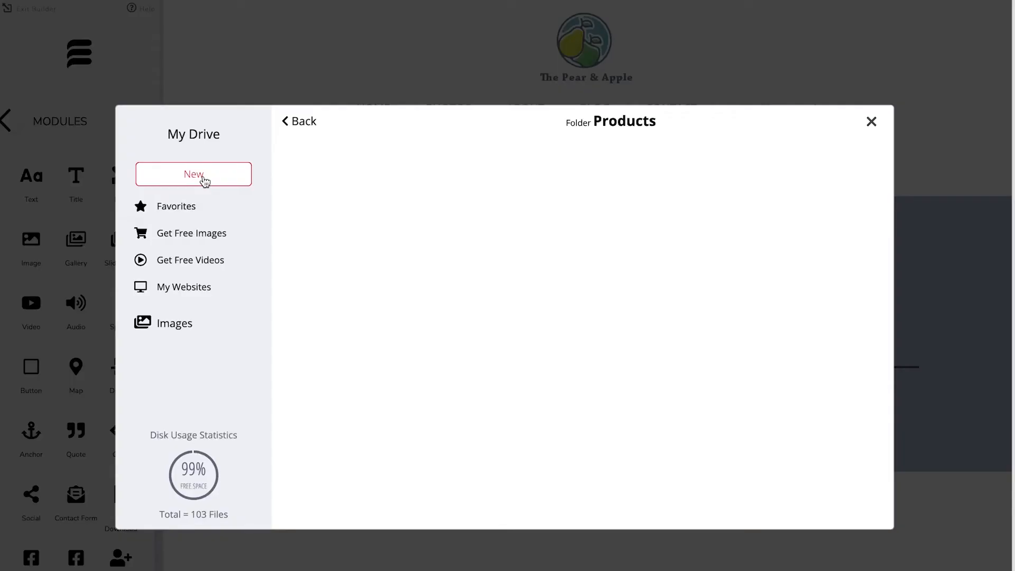
click(201, 179)
click(170, 246)
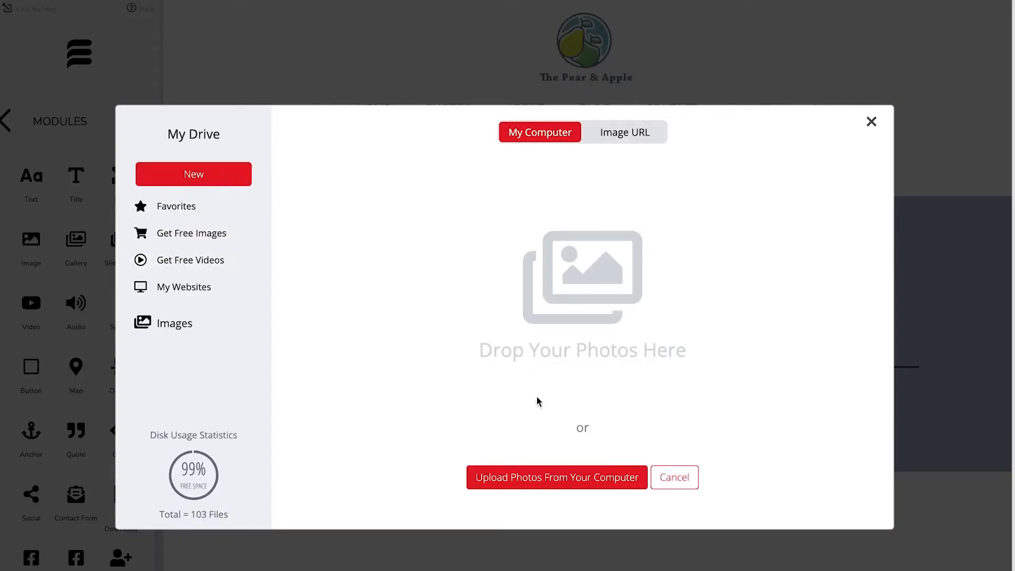
click(558, 482)
scroll(460, 158, down, 1)
click(459, 162)
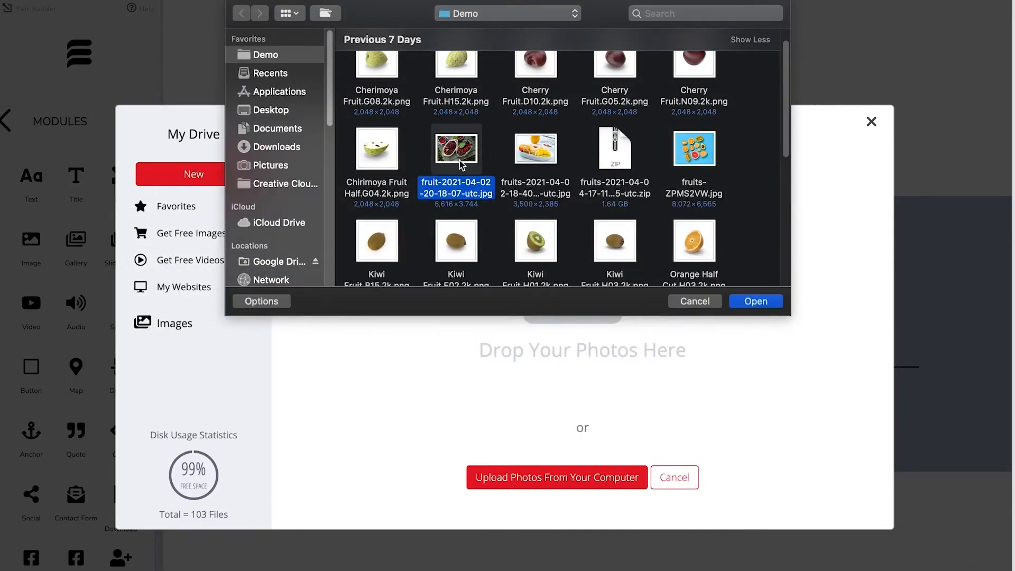
click(755, 301)
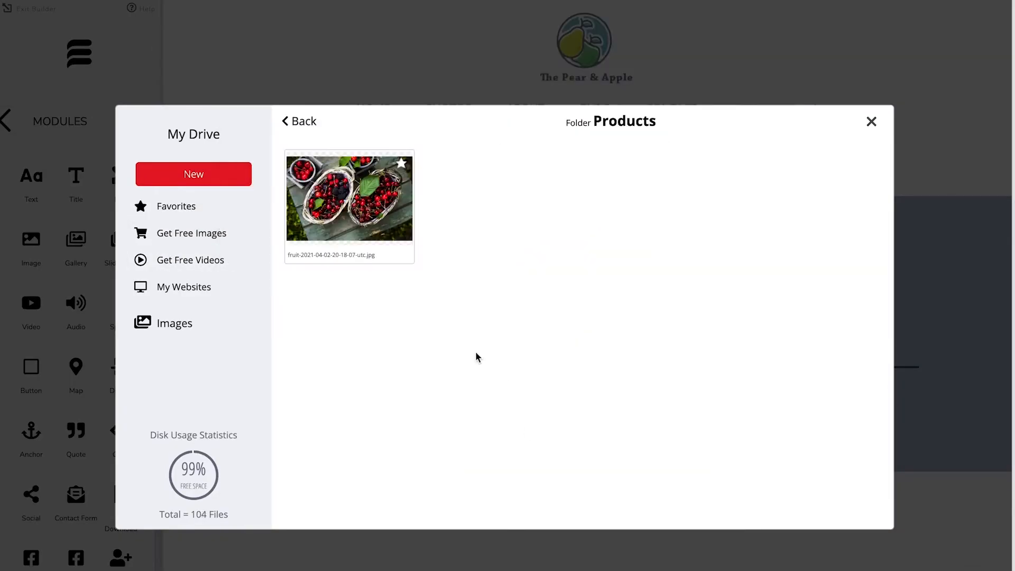
click(392, 191)
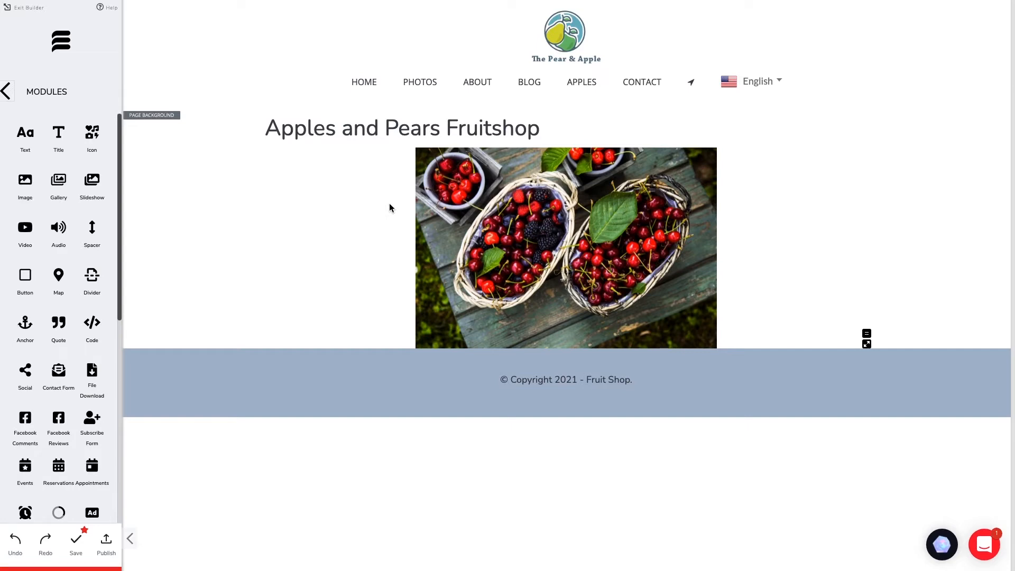
Step: Try the cherry image right- and left-aligned, set it back to centre, and insert a text box between it and the title
click(546, 247)
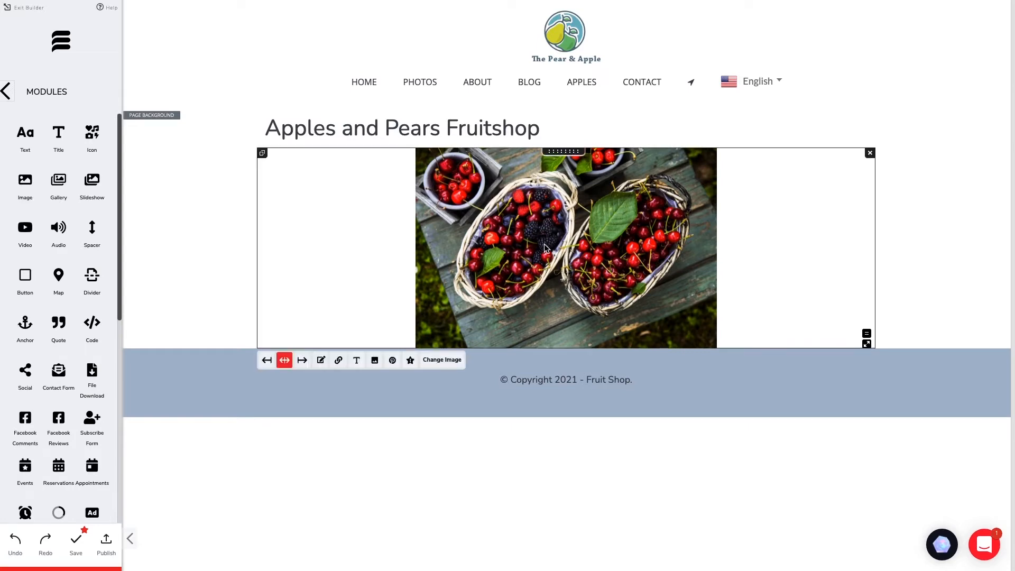
click(302, 364)
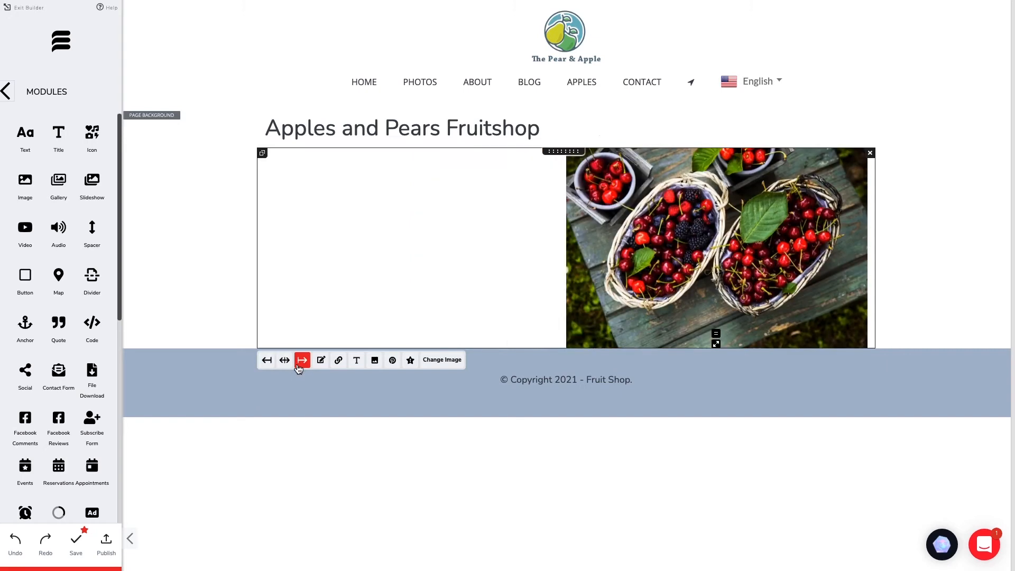
click(267, 361)
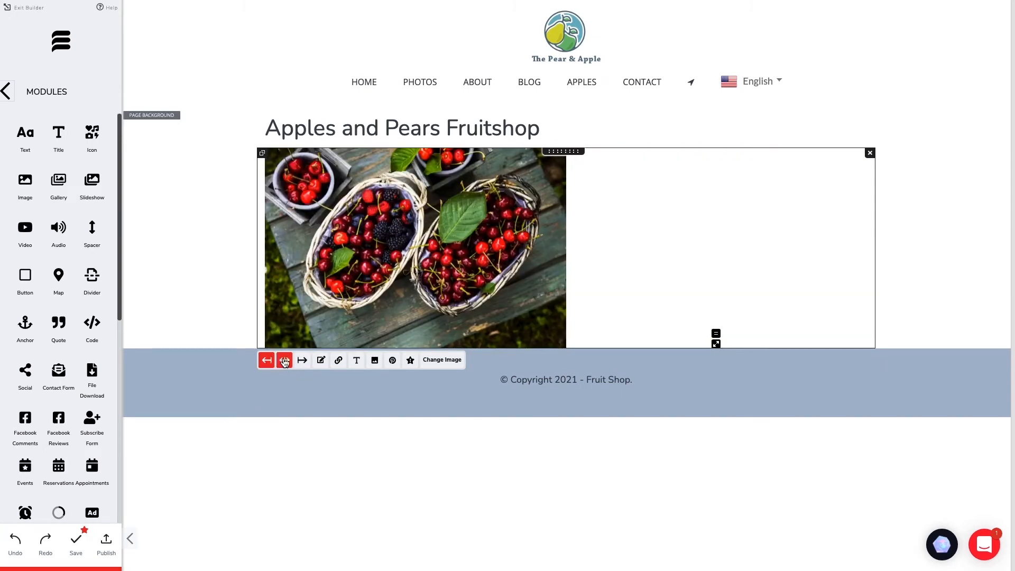
click(284, 361)
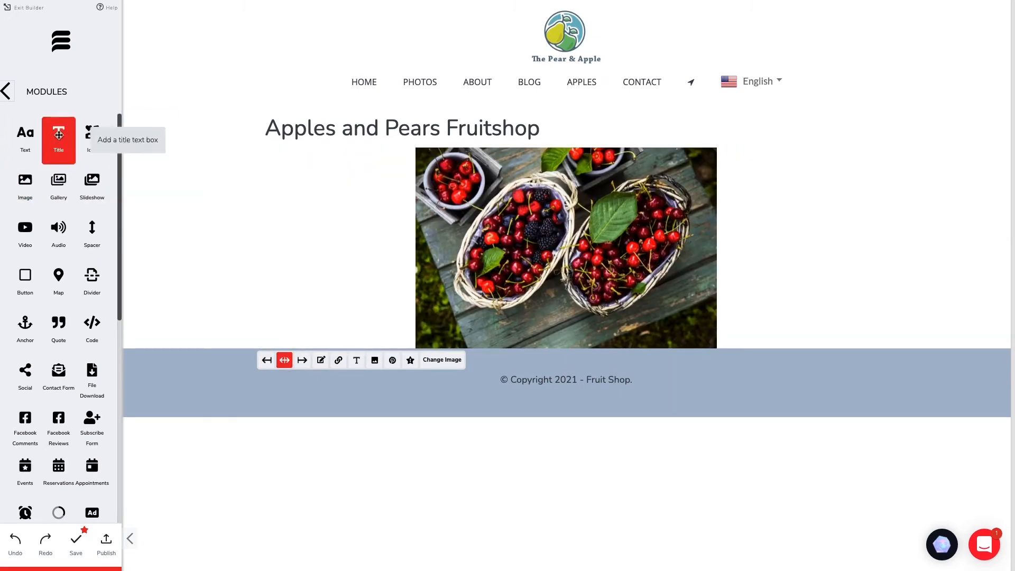
drag(15, 137, 347, 148)
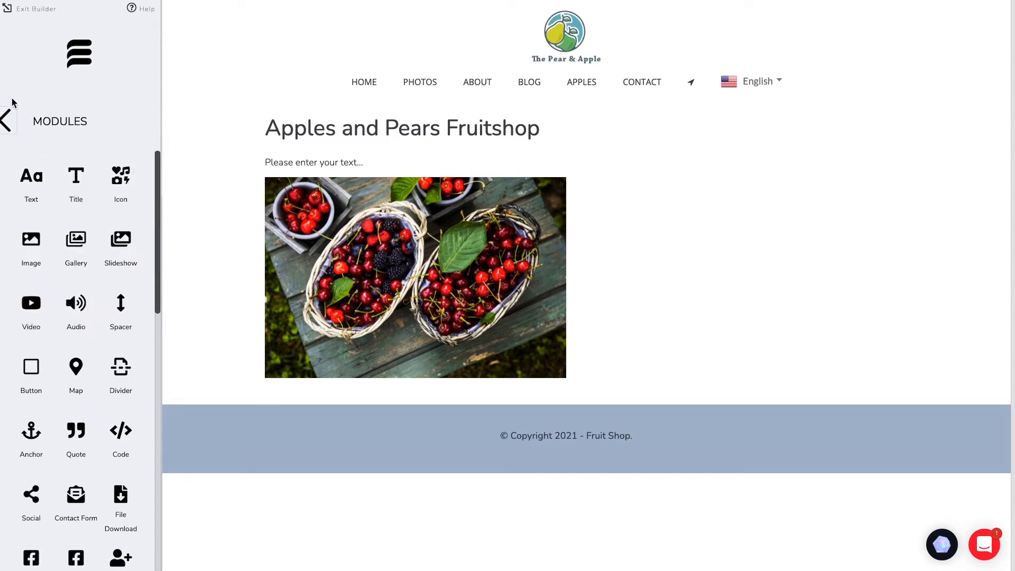
Step: Add the About section titled "Get To Know Us" with three images in a row to the page
click(7, 117)
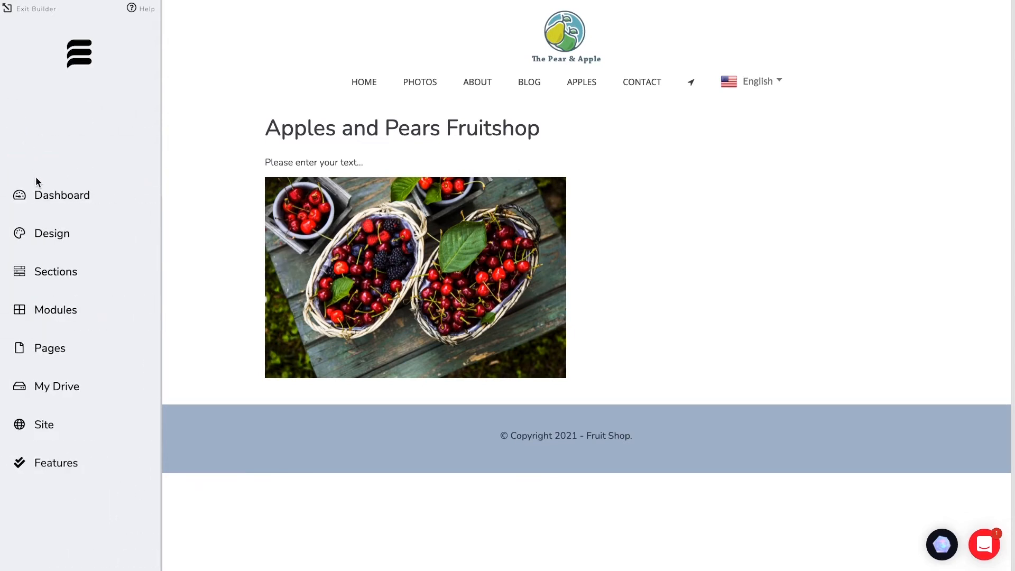
click(58, 272)
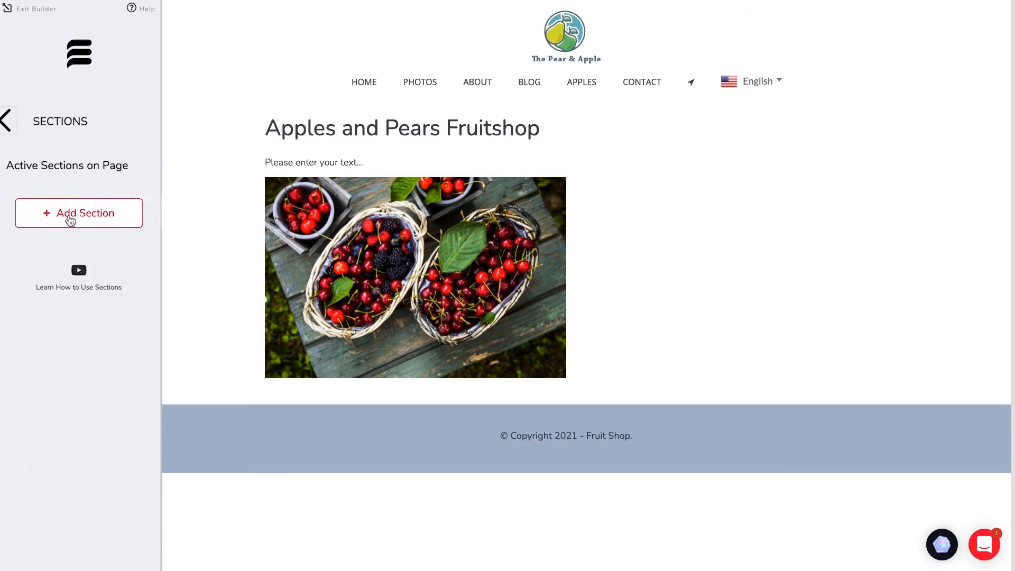
click(72, 216)
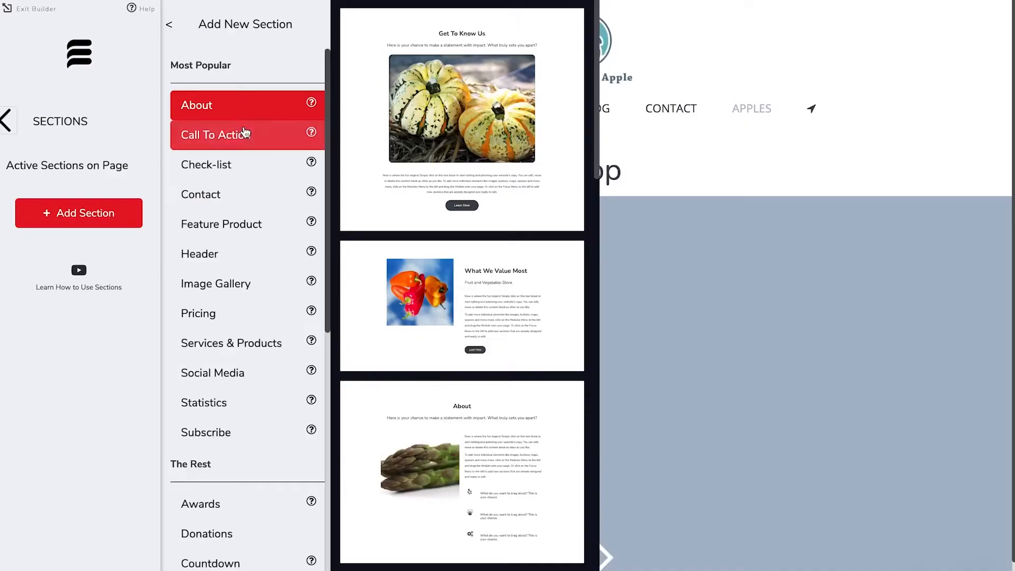
scroll(462, 227, down, 10)
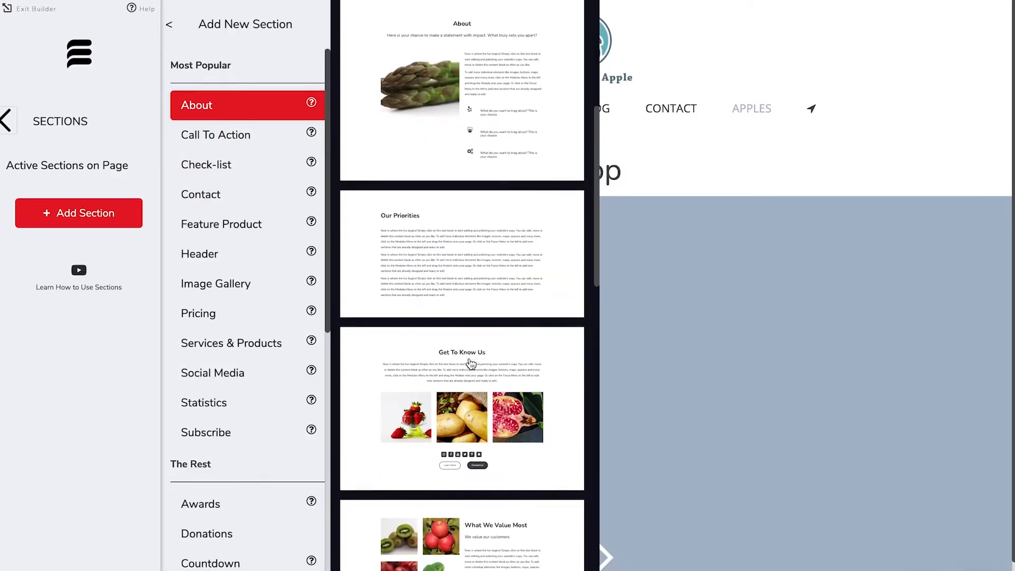
click(455, 133)
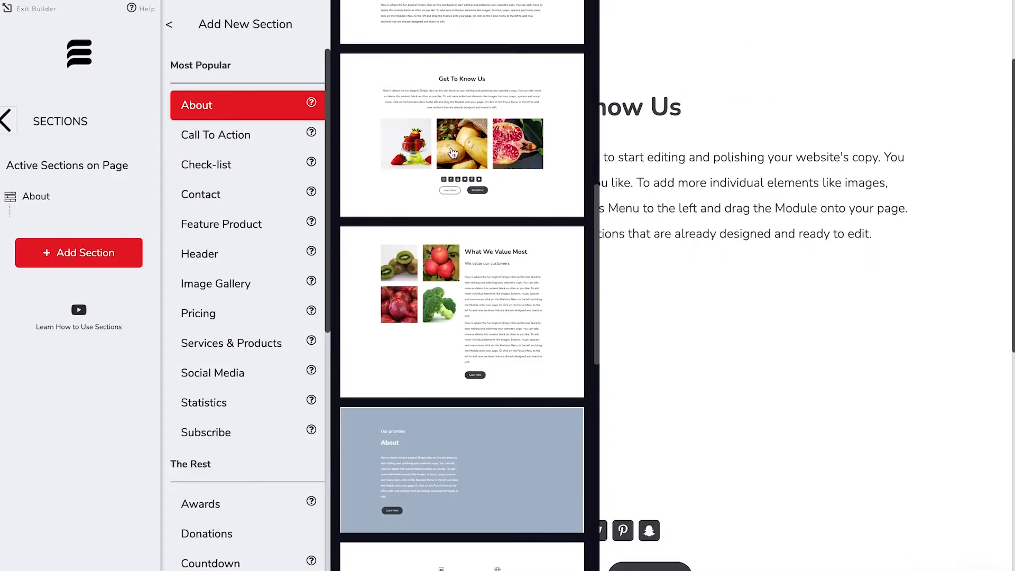
Step: Add a Call To Action section titled "Coming up" and the Contact section "Your opinion" with a map and form
click(208, 137)
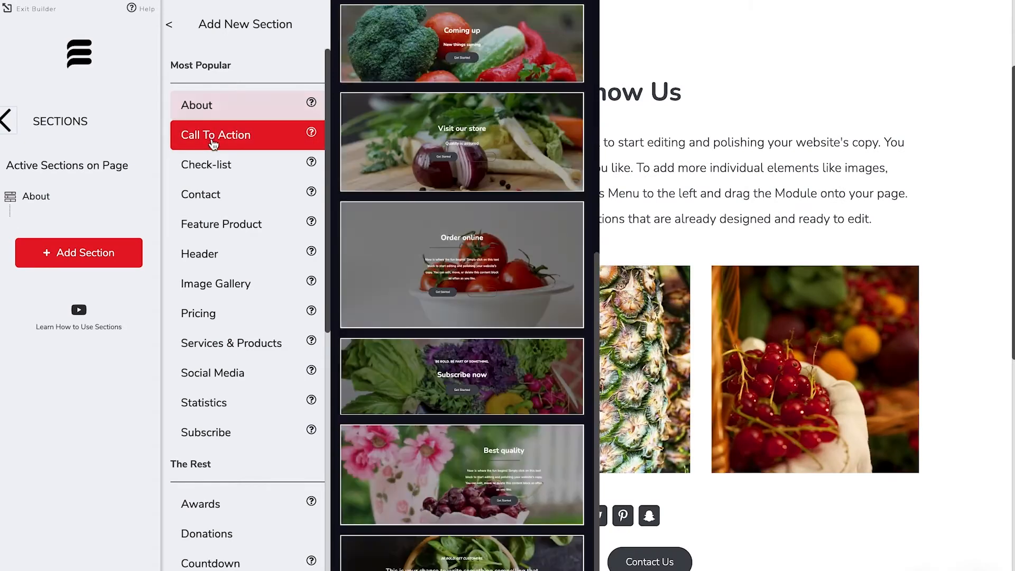
click(439, 138)
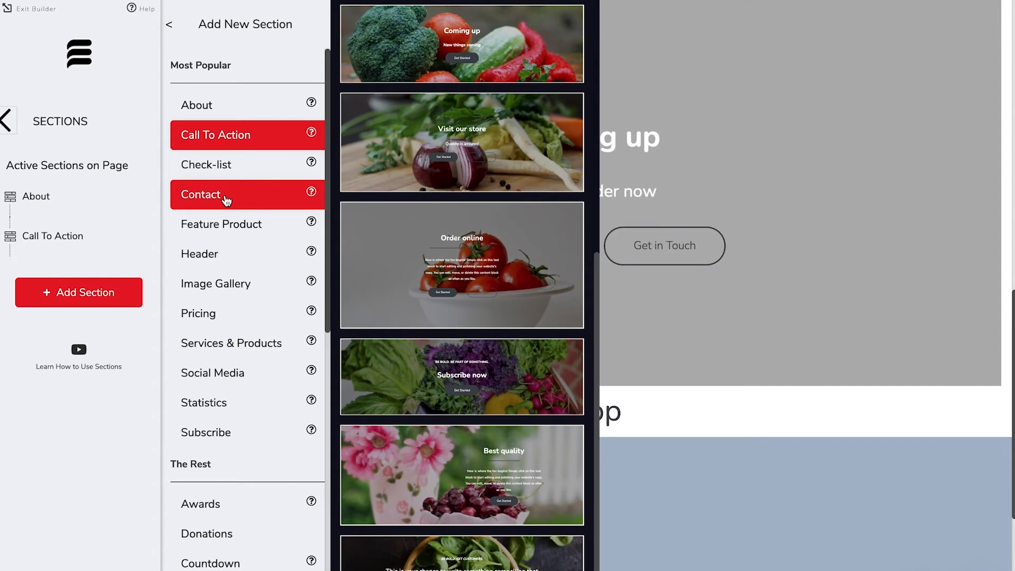
click(226, 200)
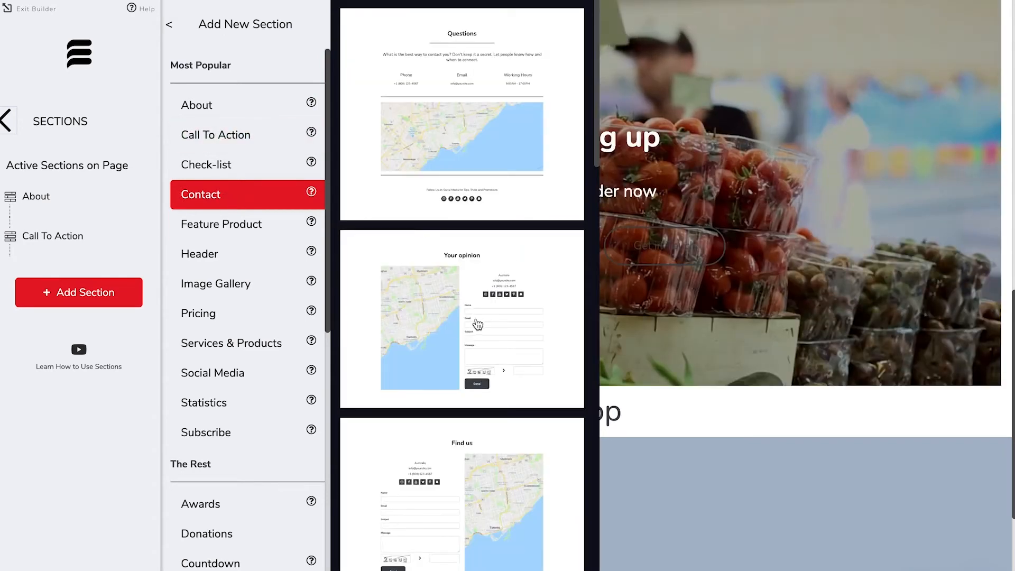
click(524, 308)
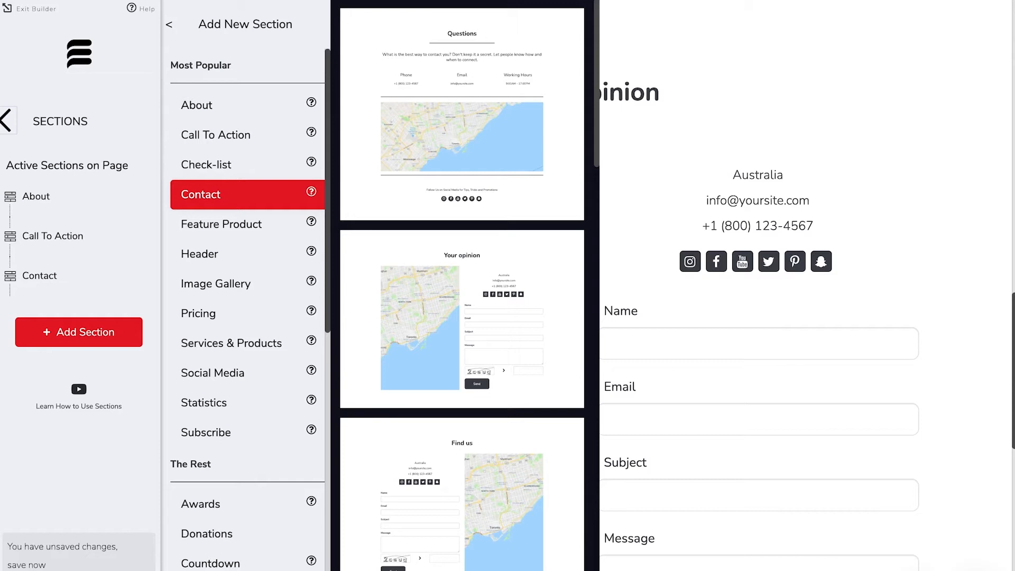
click(820, 292)
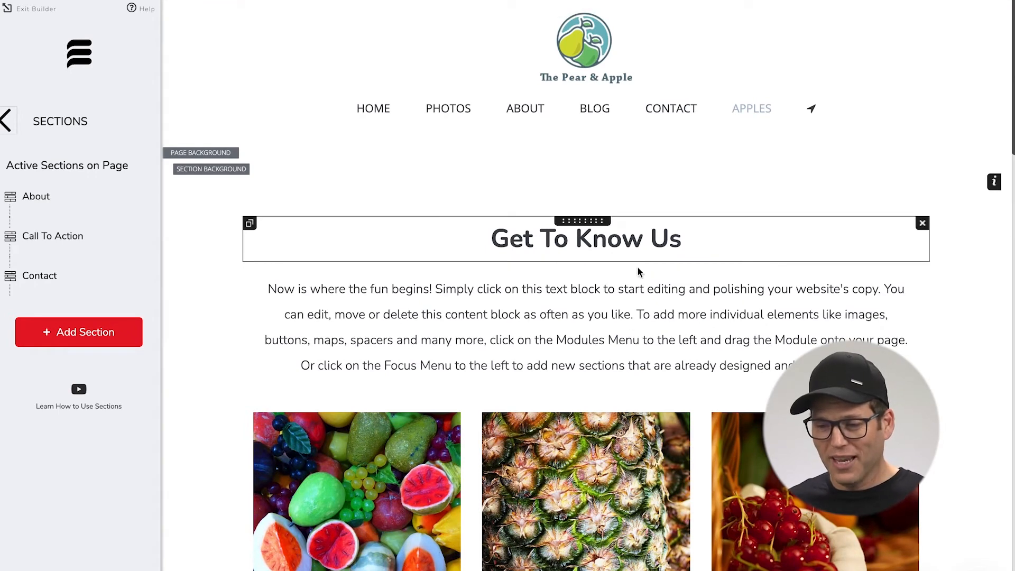
Step: Delete the paragraph text block beneath the "Get To Know Us" heading
scroll(647, 385, down, 1)
scroll(649, 383, down, 10)
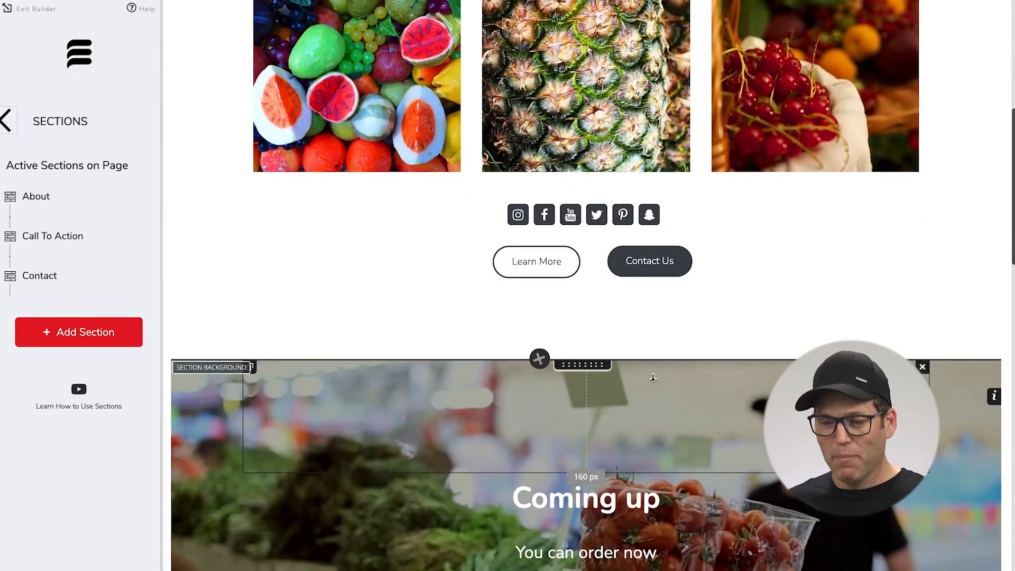
scroll(470, 434, up, 10)
scroll(474, 429, down, 1)
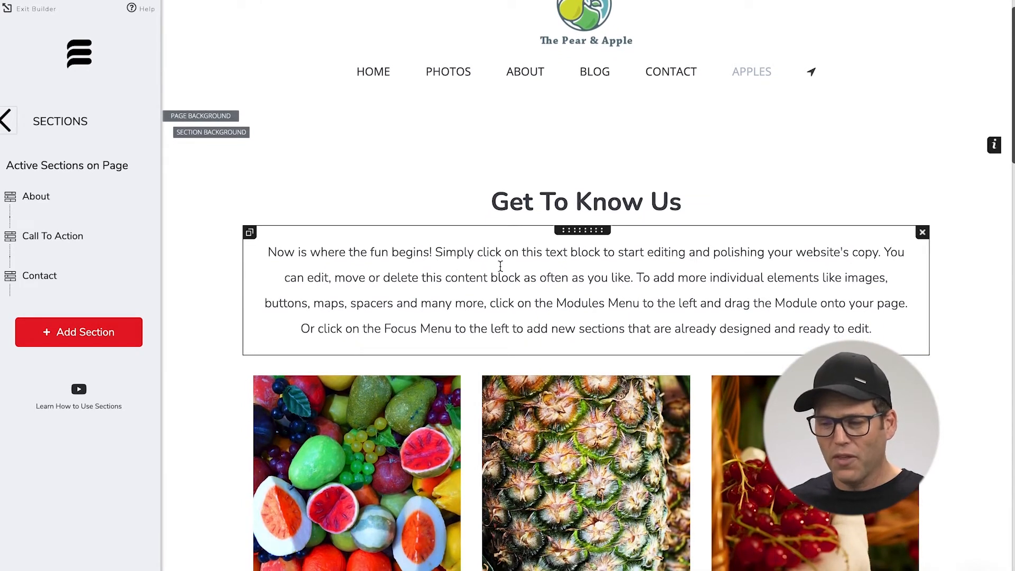
click(923, 233)
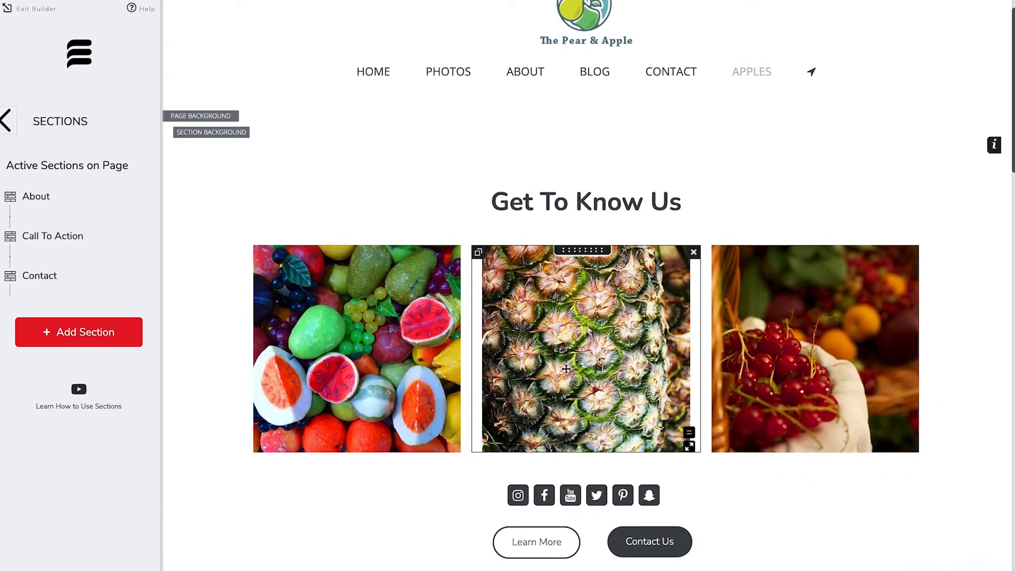
Step: Insert a text box directly under the first image in the "Get To Know Us" section
click(7, 120)
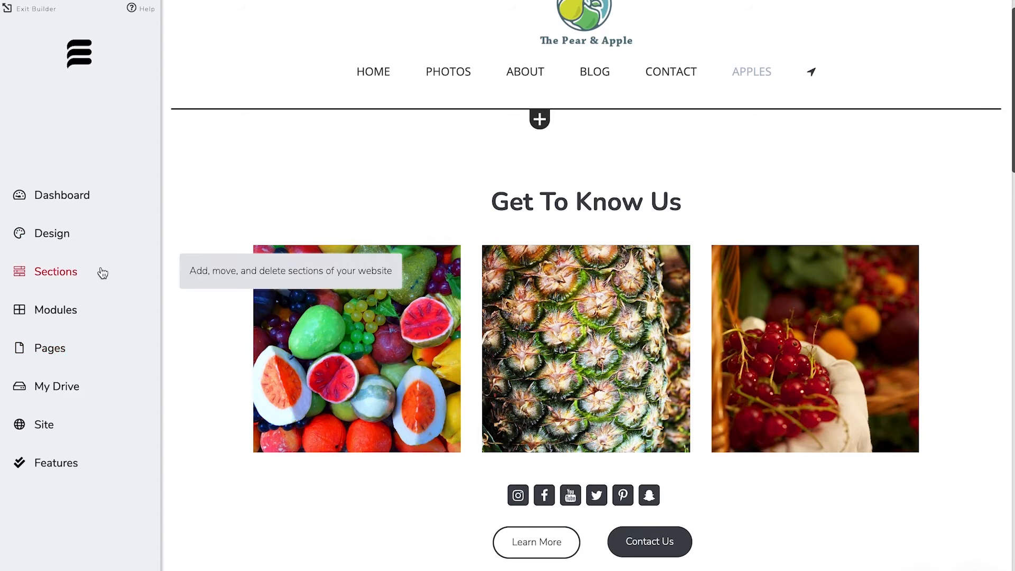
click(47, 315)
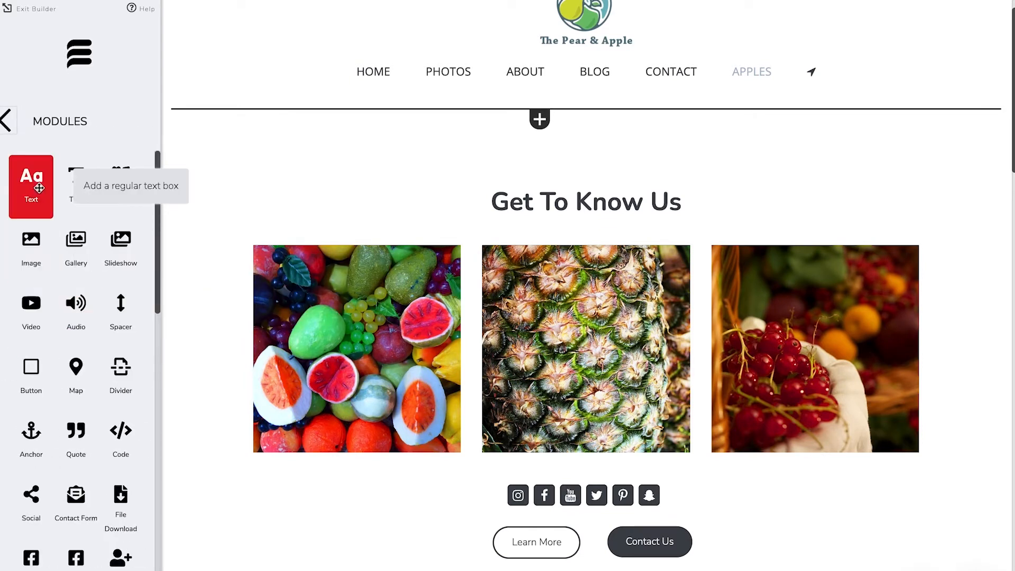
drag(35, 186, 339, 453)
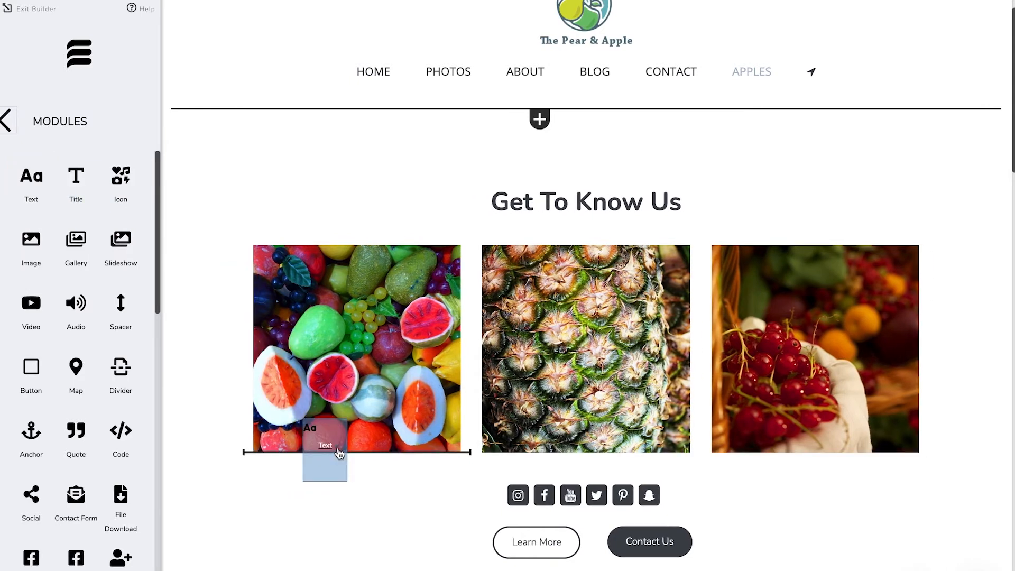
Step: Place a text box beneath each of the three images in the "Get To Know Us" section
drag(338, 448, 339, 449)
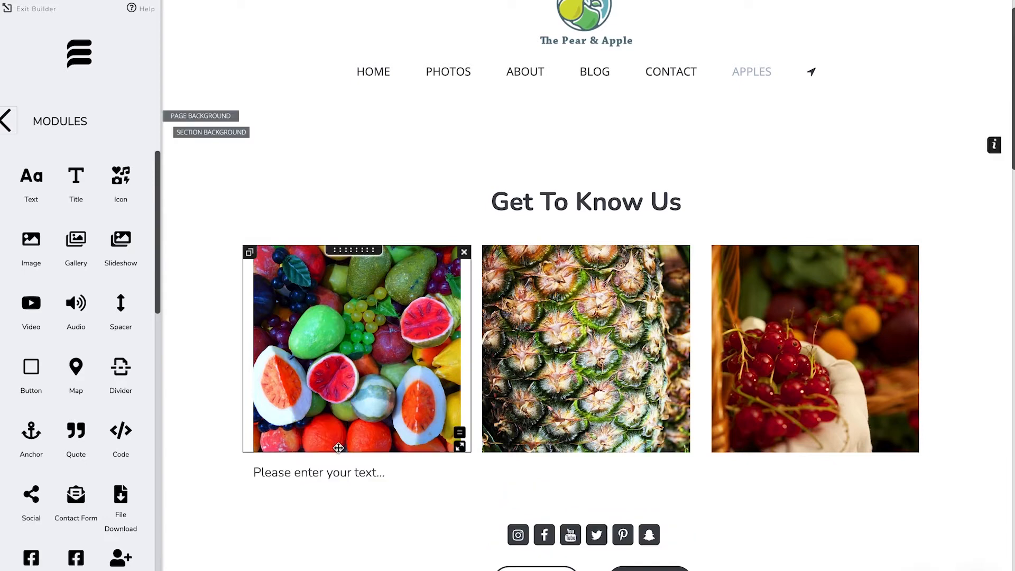
click(334, 476)
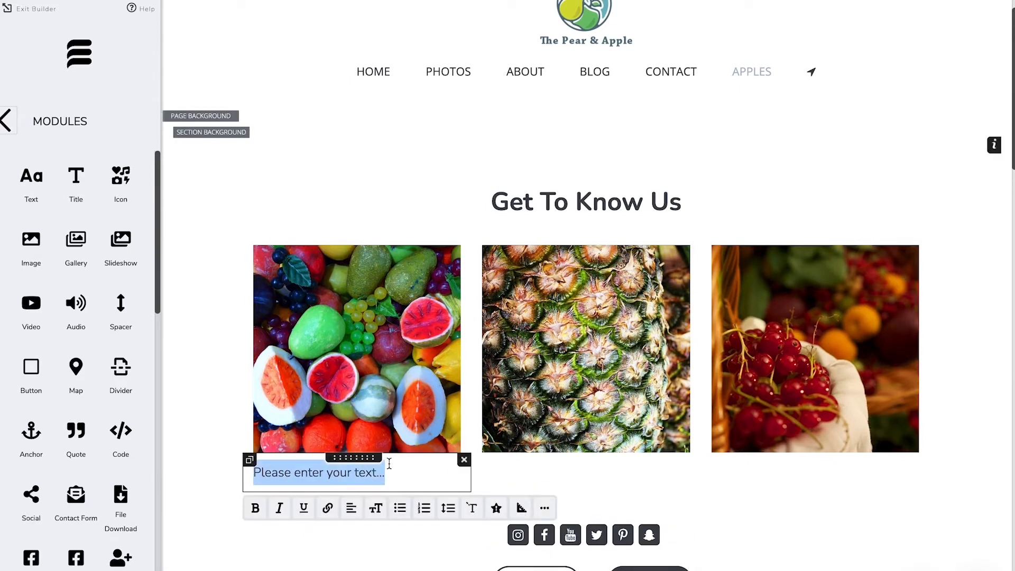
drag(29, 182, 561, 452)
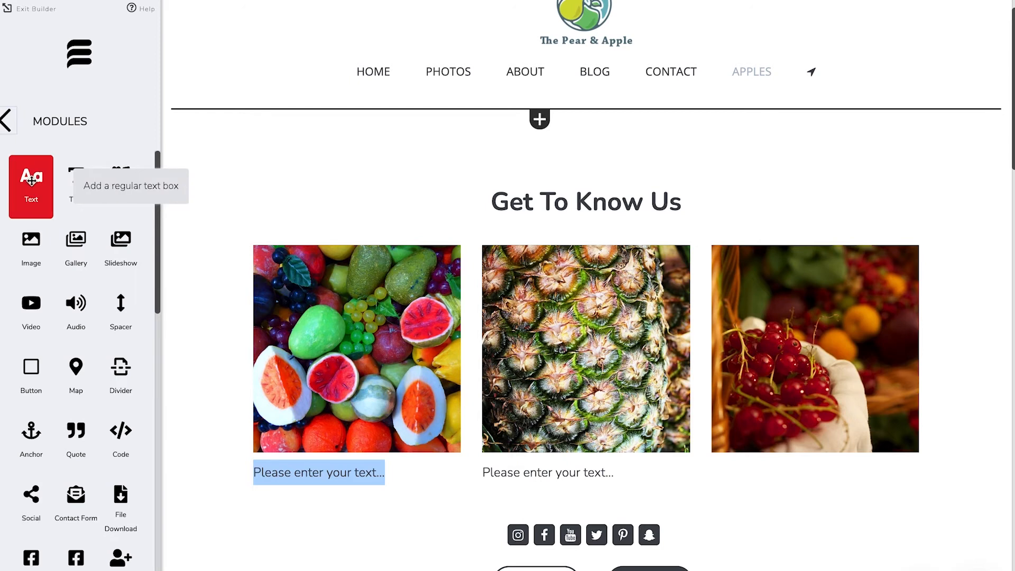
drag(31, 181, 750, 448)
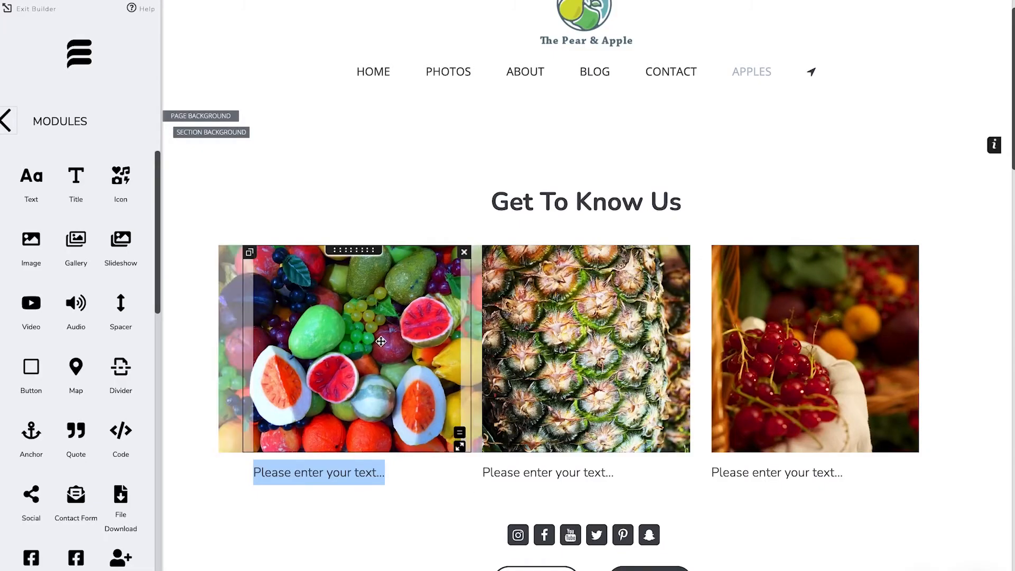
Step: Replace the third image in the "Get To Know Us" section with the berry baskets picture from the Products folder
click(379, 343)
click(773, 351)
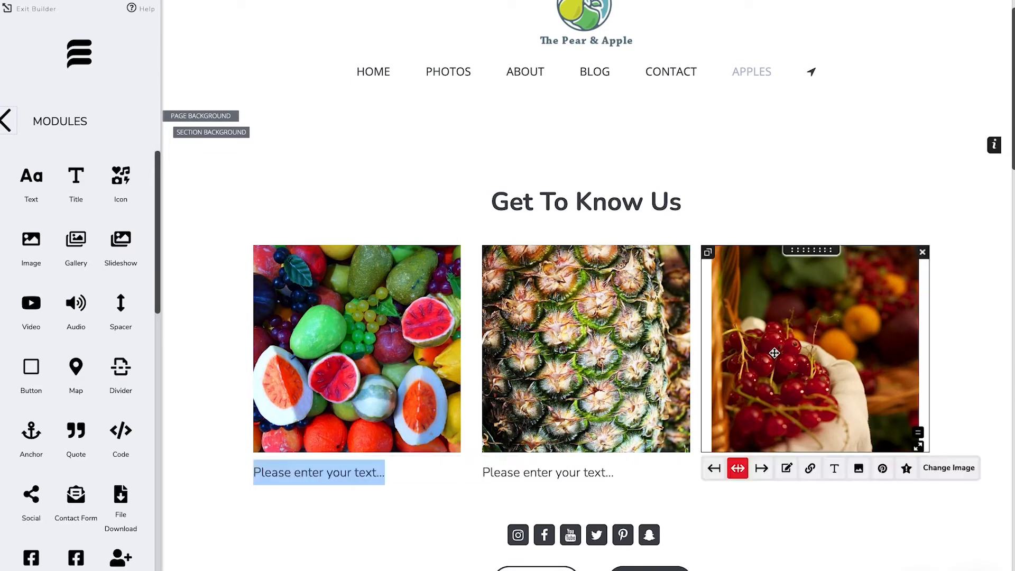
click(948, 468)
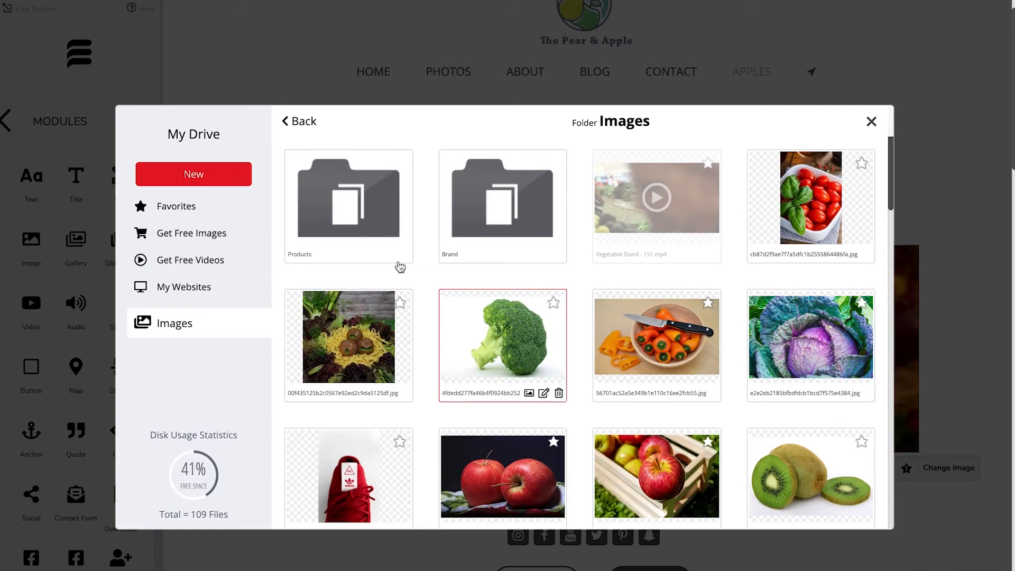
click(341, 205)
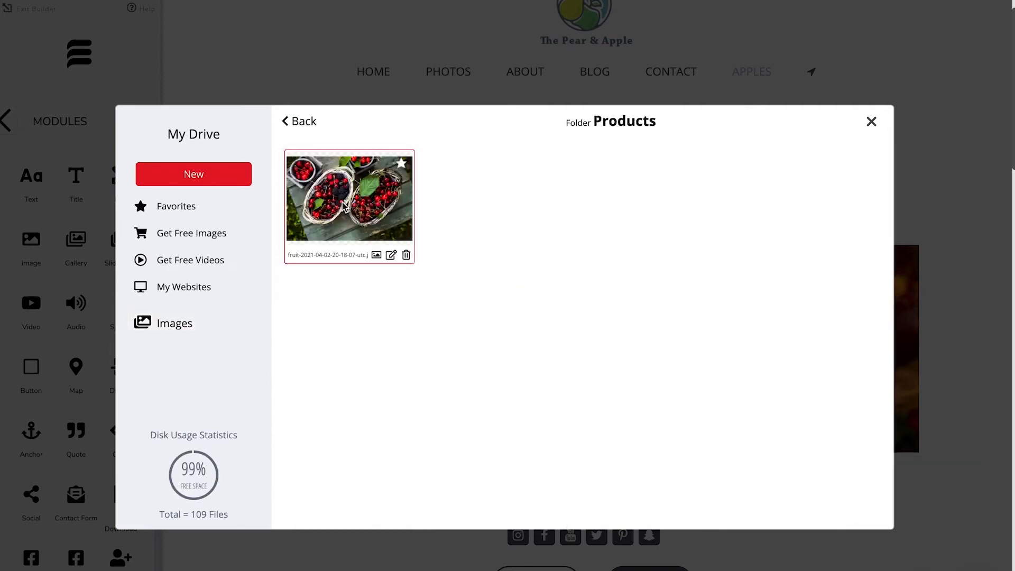
click(375, 197)
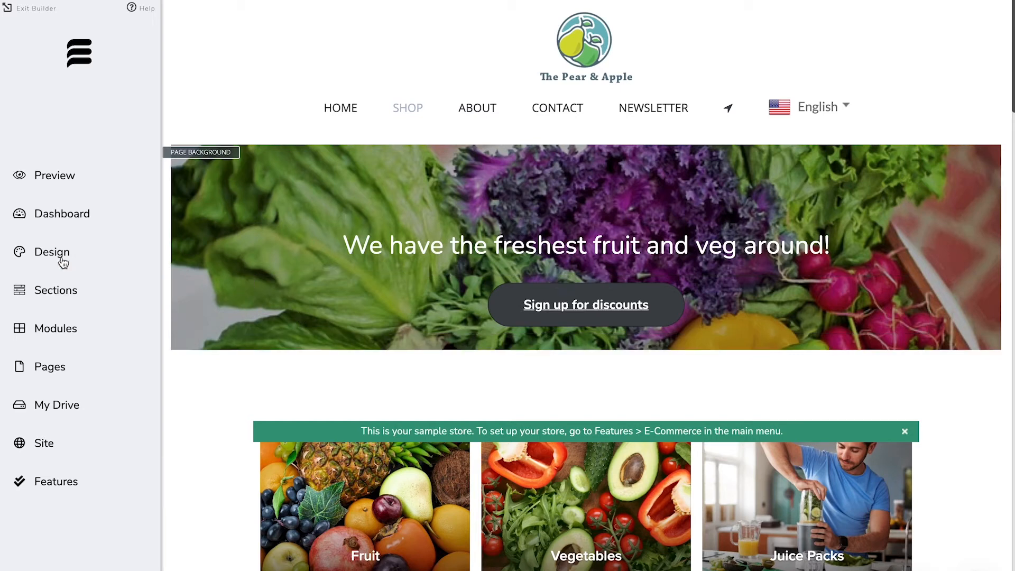
Step: Add a button under the Shop banner's heading and set its caption to "sfjksdhfjksdh"
click(51, 333)
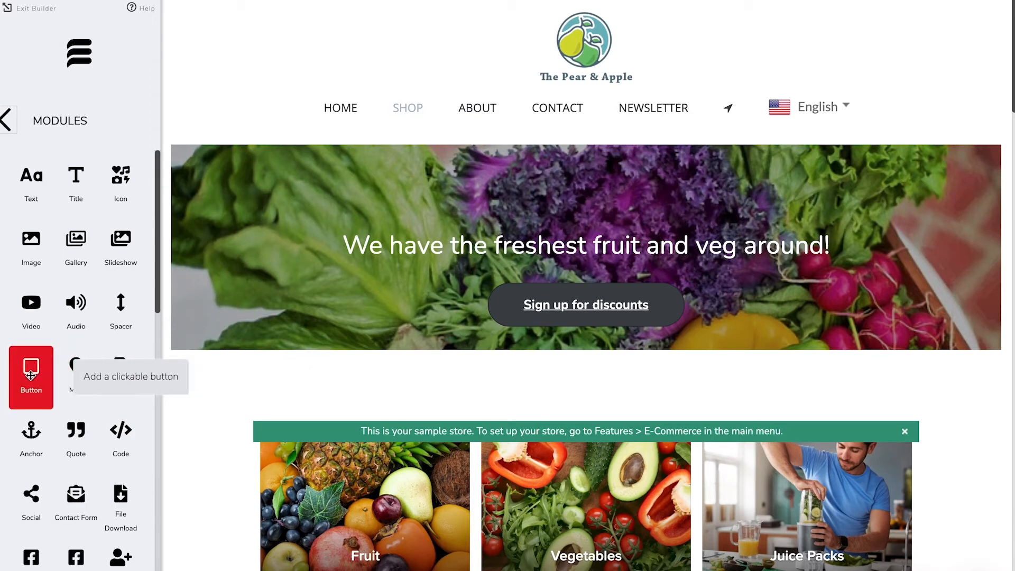
drag(33, 373, 582, 280)
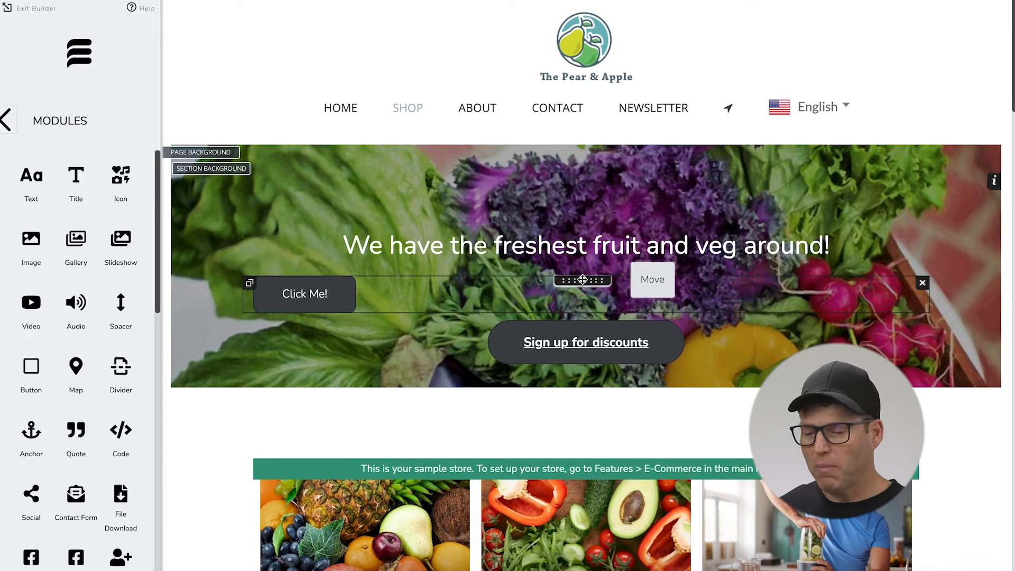
click(331, 300)
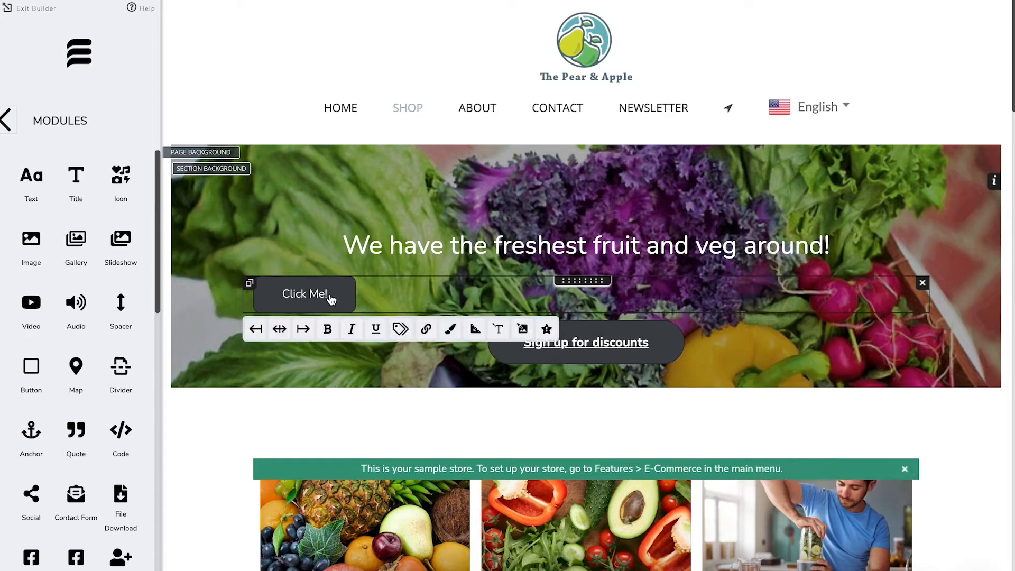
click(399, 330)
drag(321, 394, 249, 398)
text(sfjksdhfjksdh)
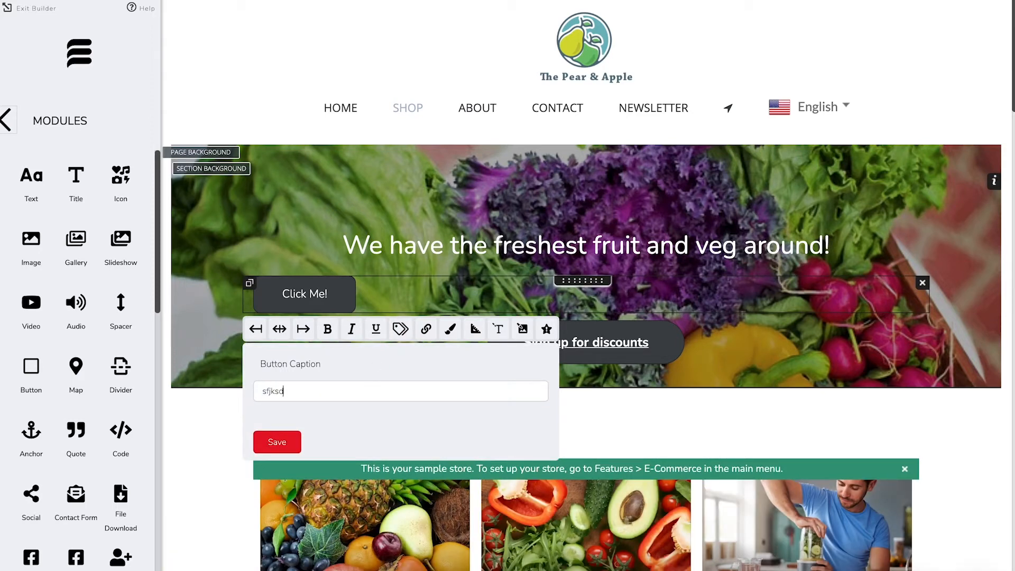
click(278, 444)
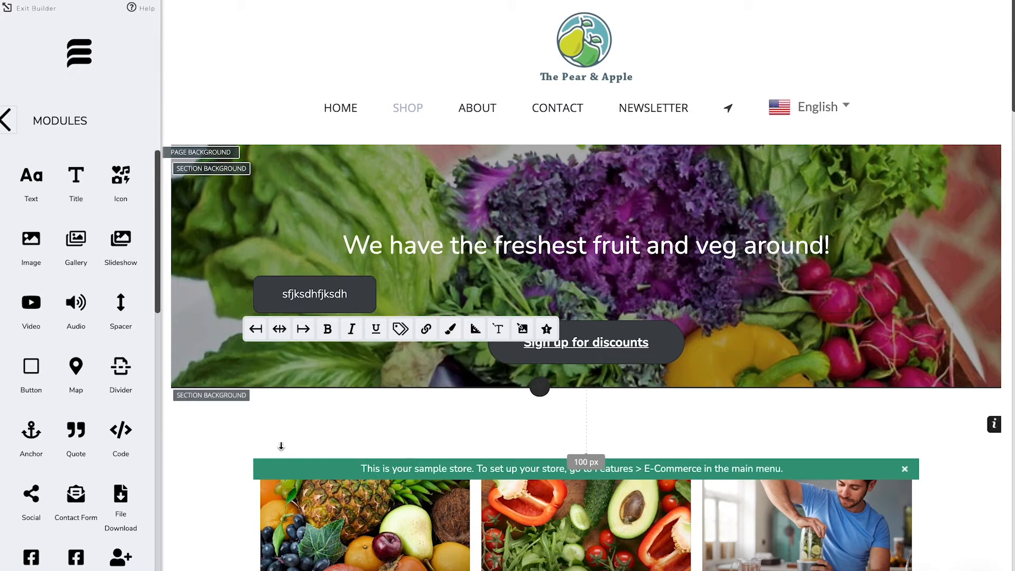
Step: Centre the new banner button and colour its caption text yellow
click(279, 330)
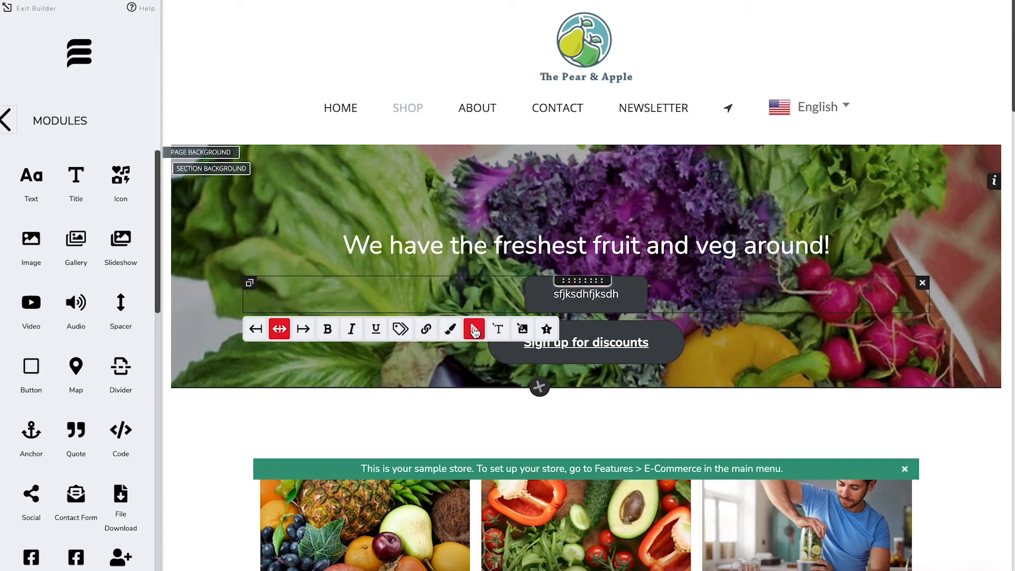
click(474, 331)
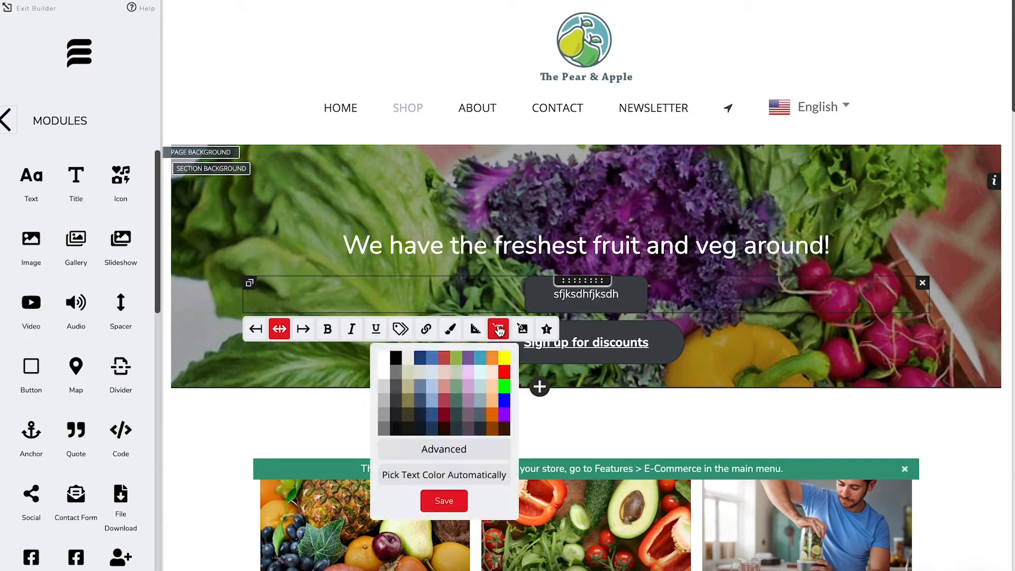
click(421, 359)
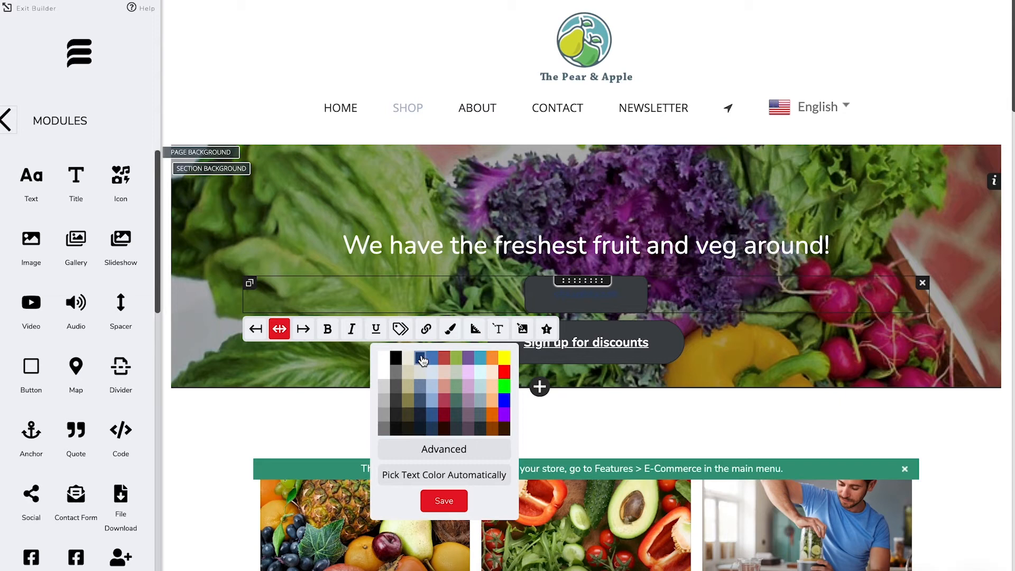
click(504, 360)
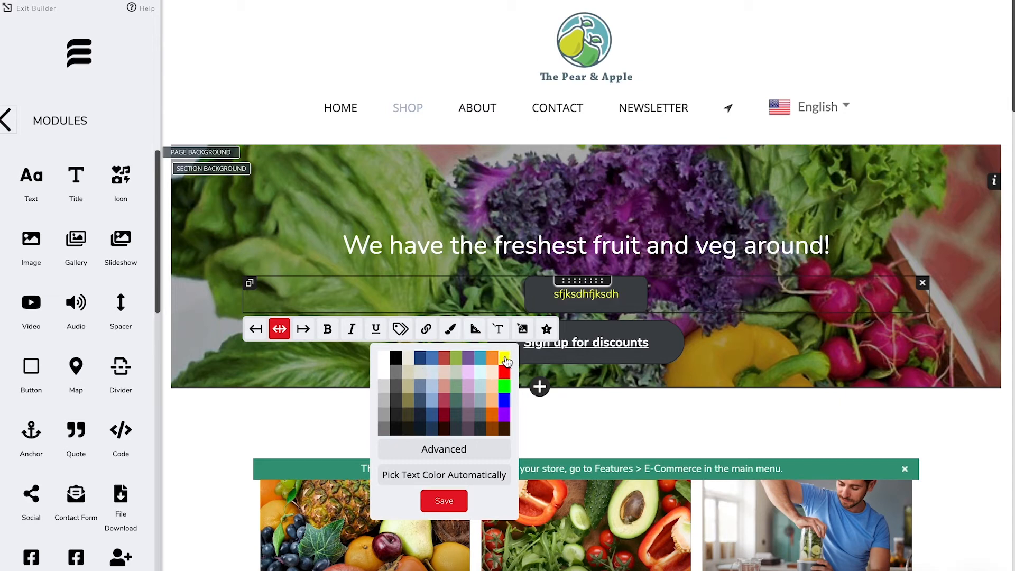
Step: Review the URL and contact link types for the new button and choose the Newsletter page as its link target
click(426, 330)
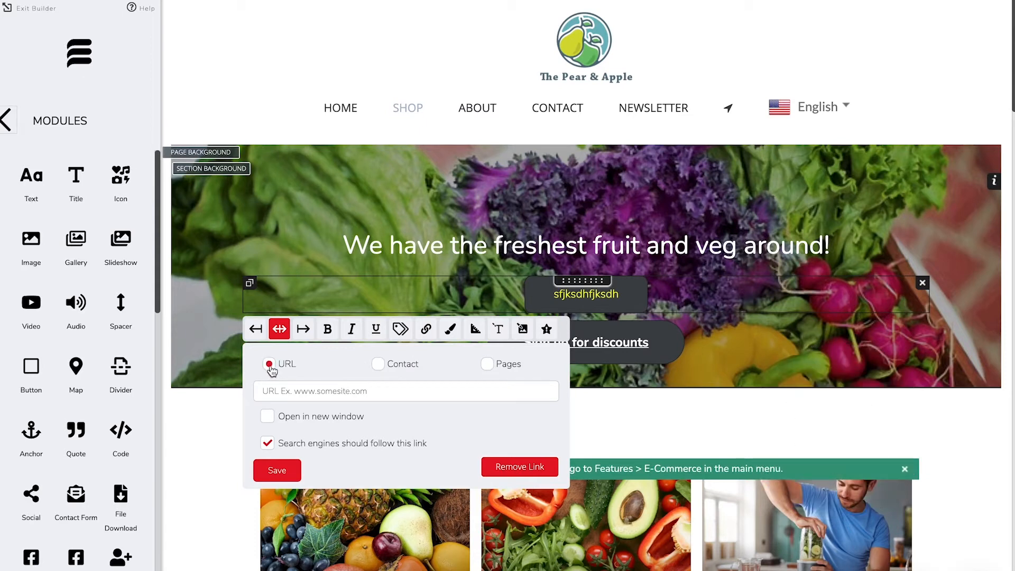
click(378, 365)
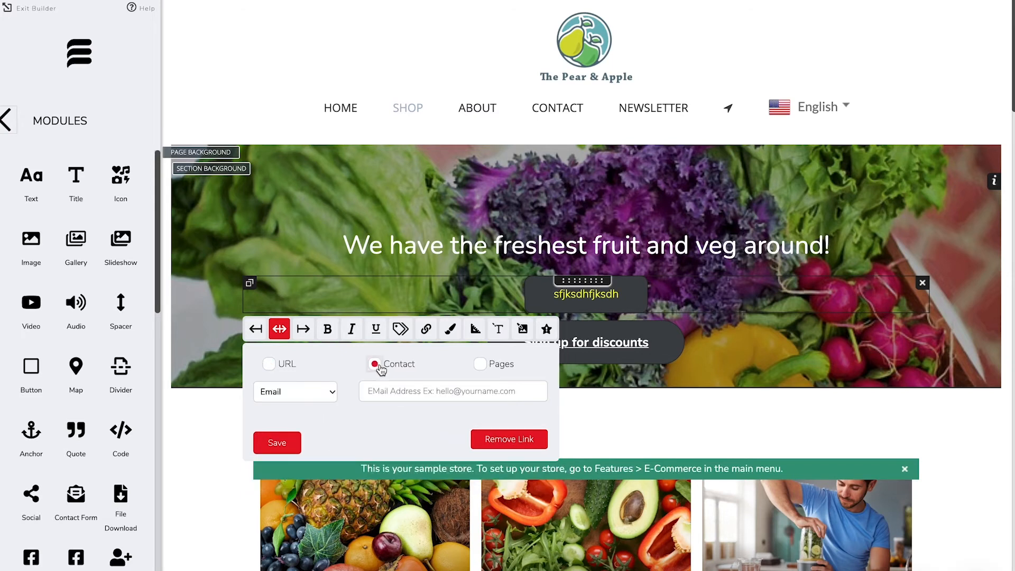
click(310, 397)
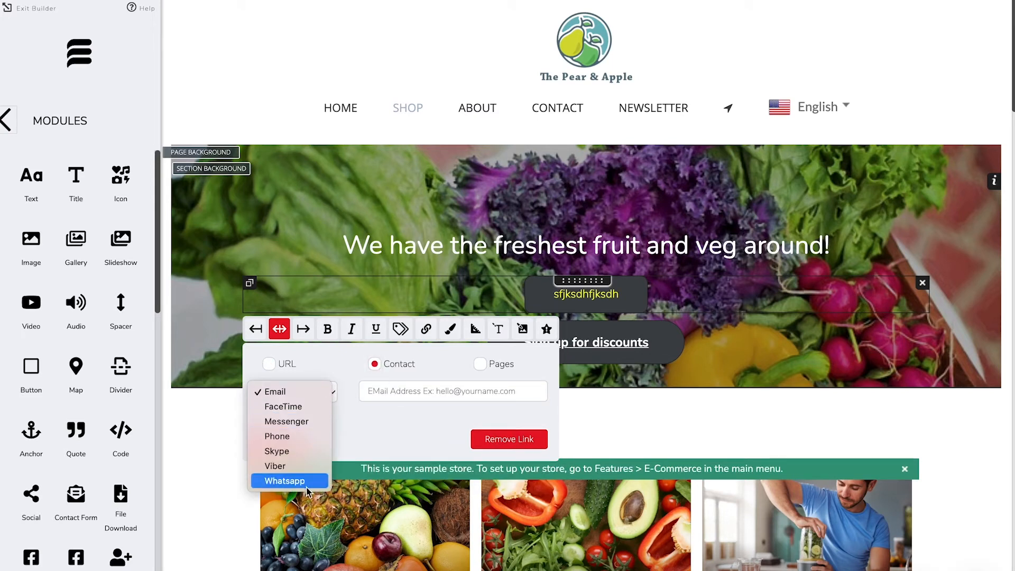
click(388, 391)
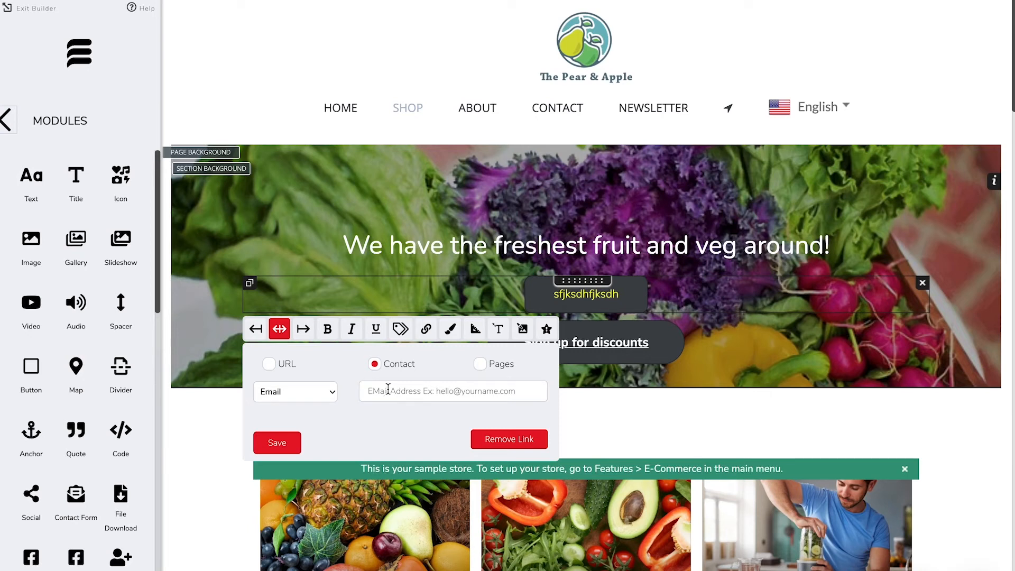
click(480, 365)
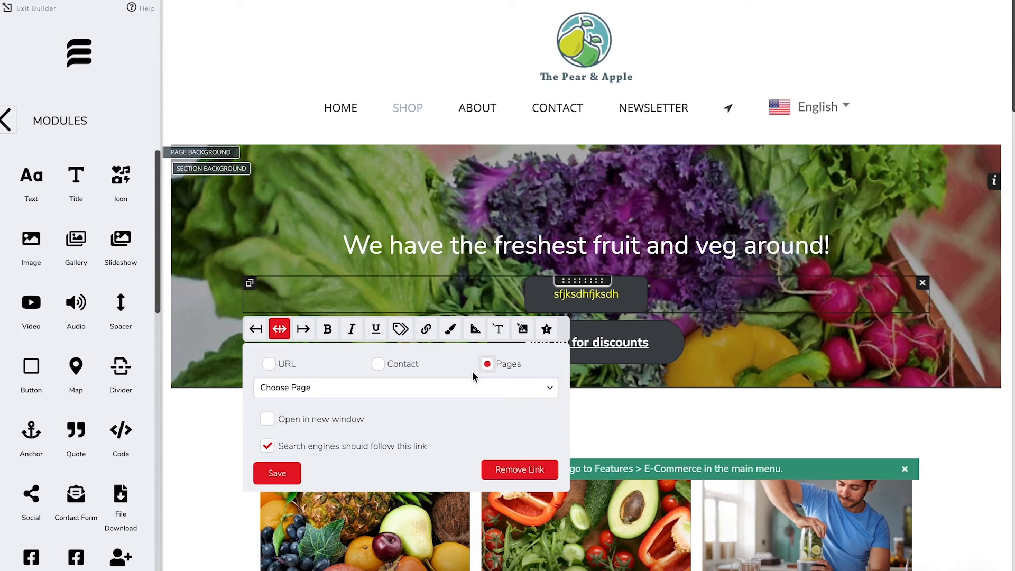
click(469, 386)
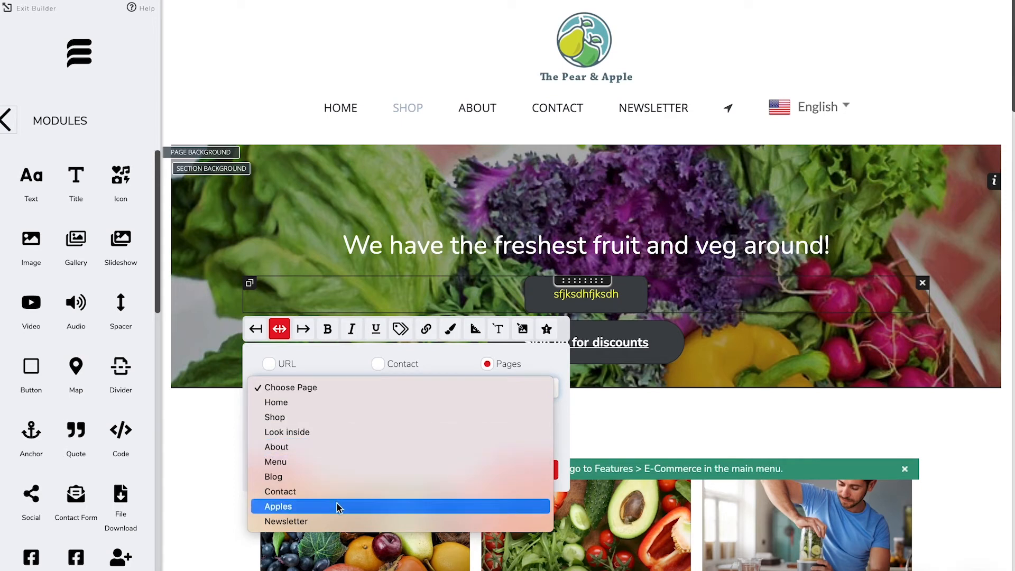
click(299, 522)
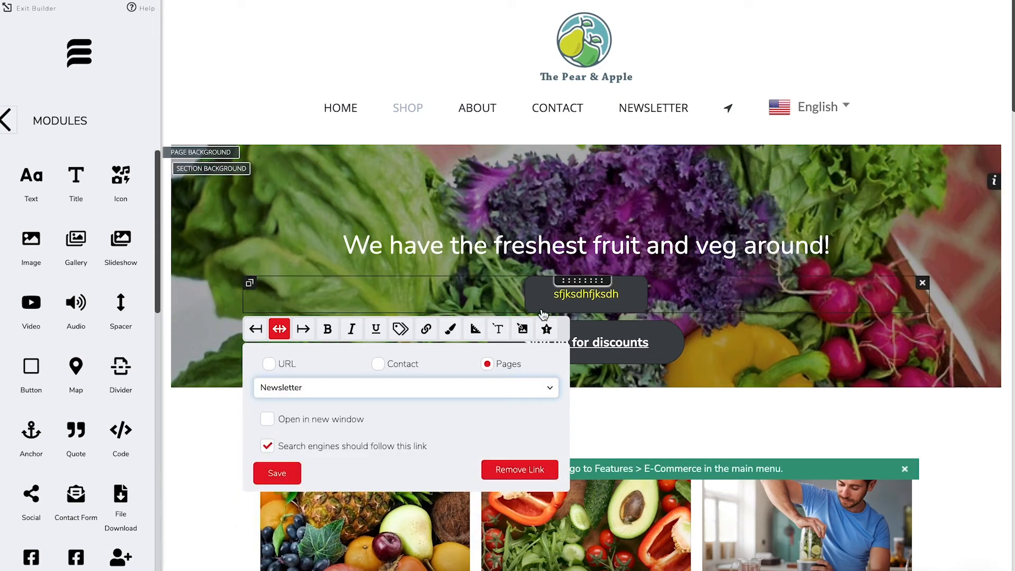
Step: Delete the "sfjksdhfjksdh" button from the Shop banner
click(923, 283)
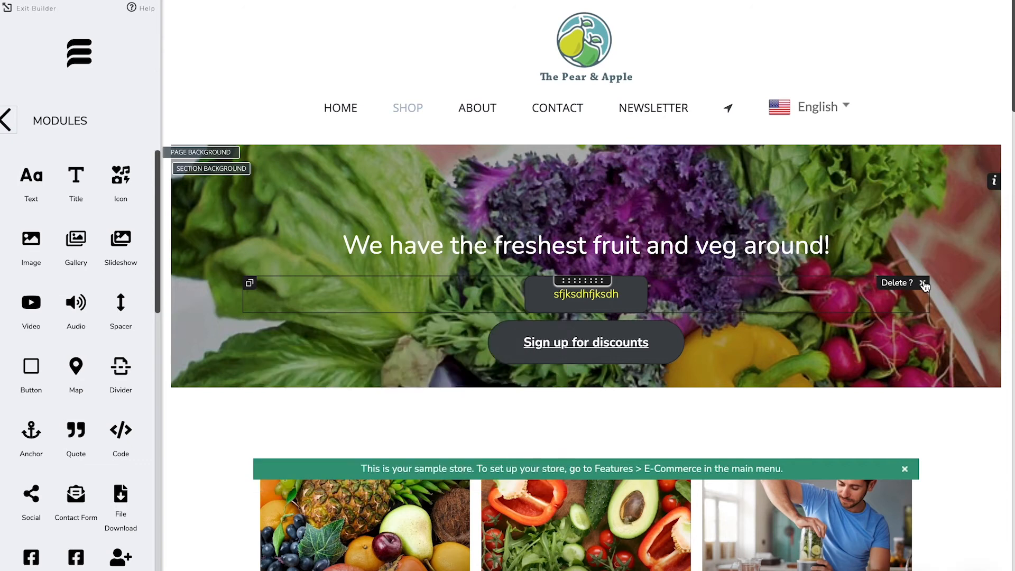
click(923, 284)
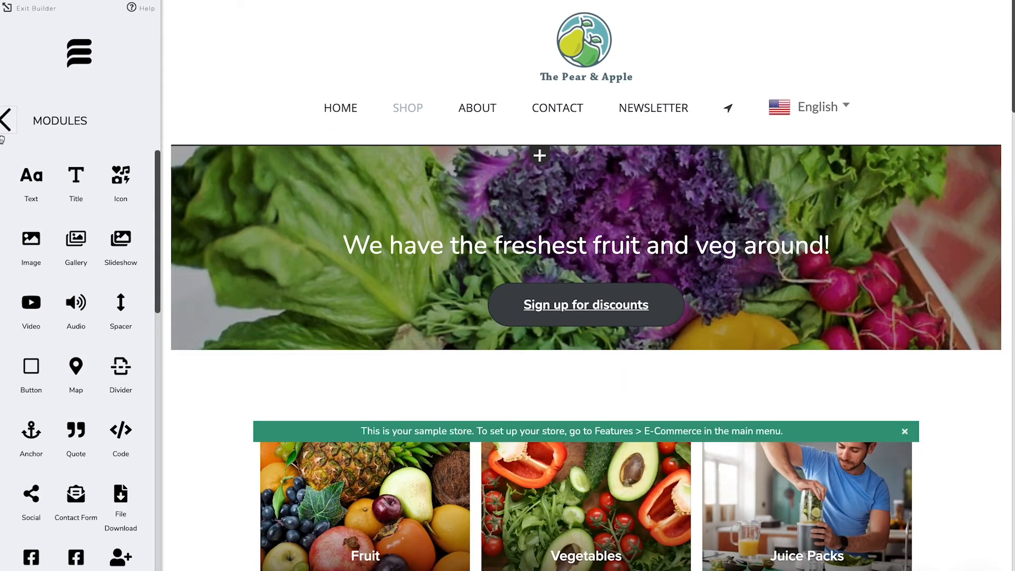
Step: Save the changes, preview the Shop page and try its "Sign up for discounts" button
click(7, 121)
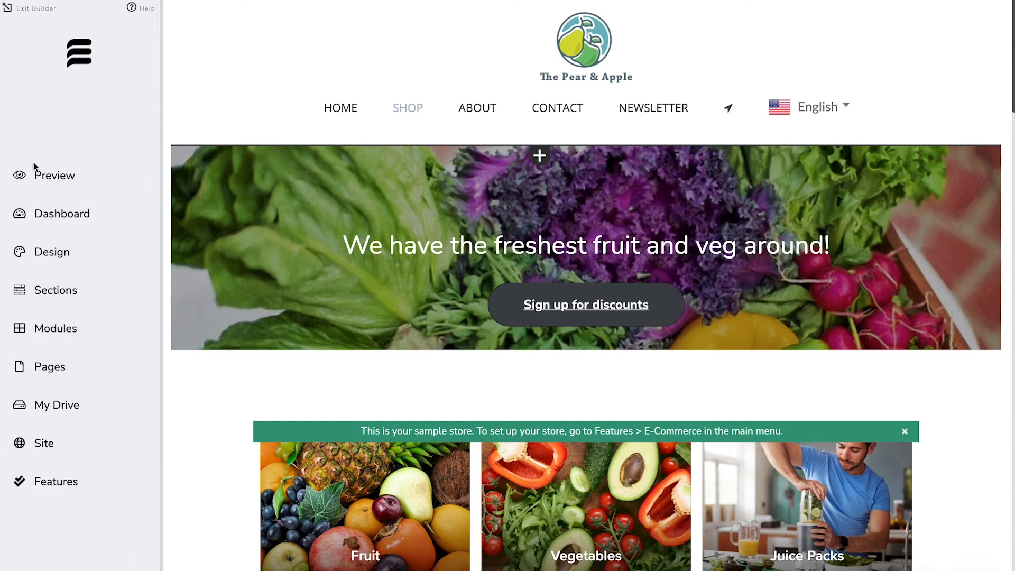
click(48, 180)
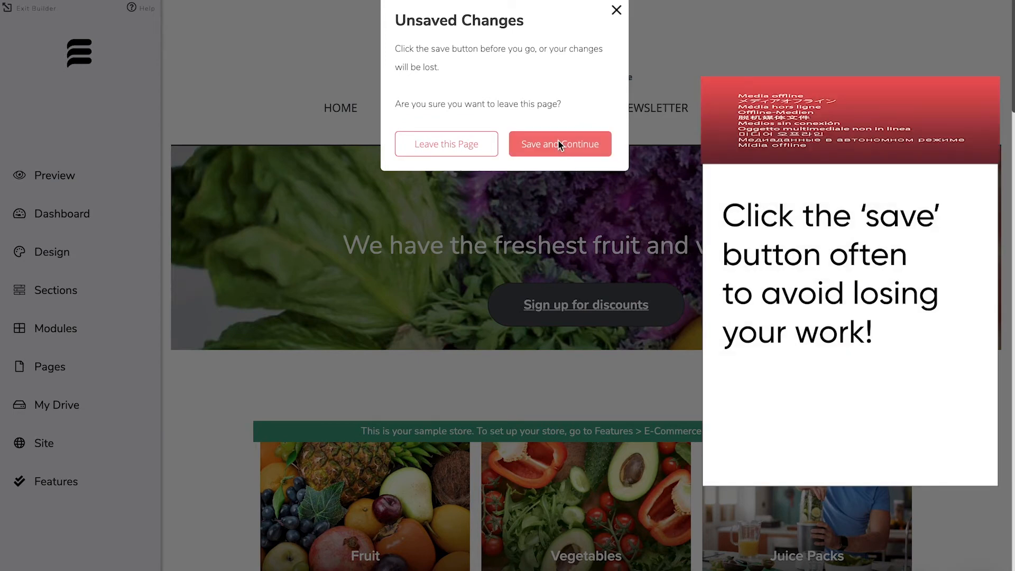
click(558, 141)
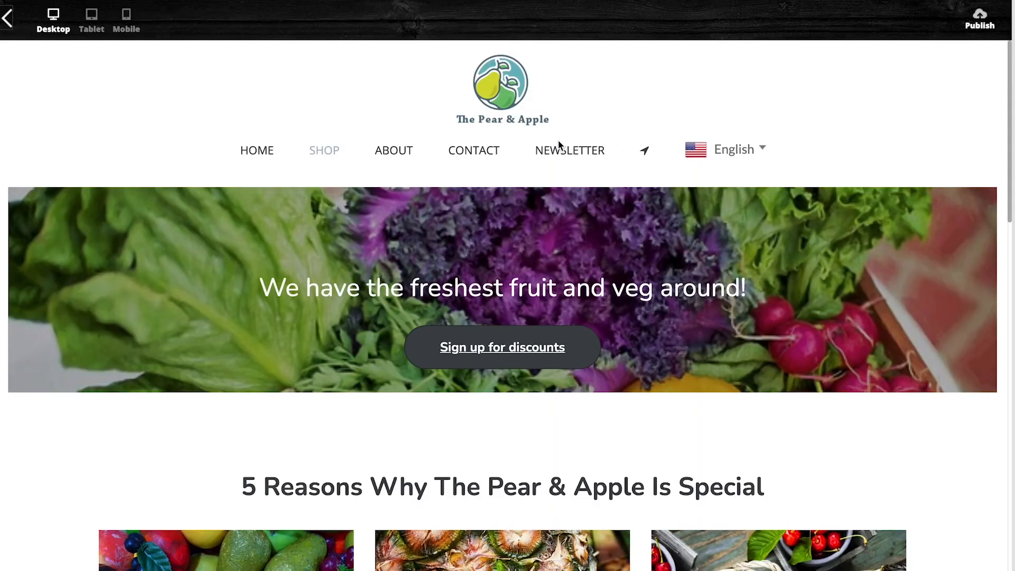
click(543, 350)
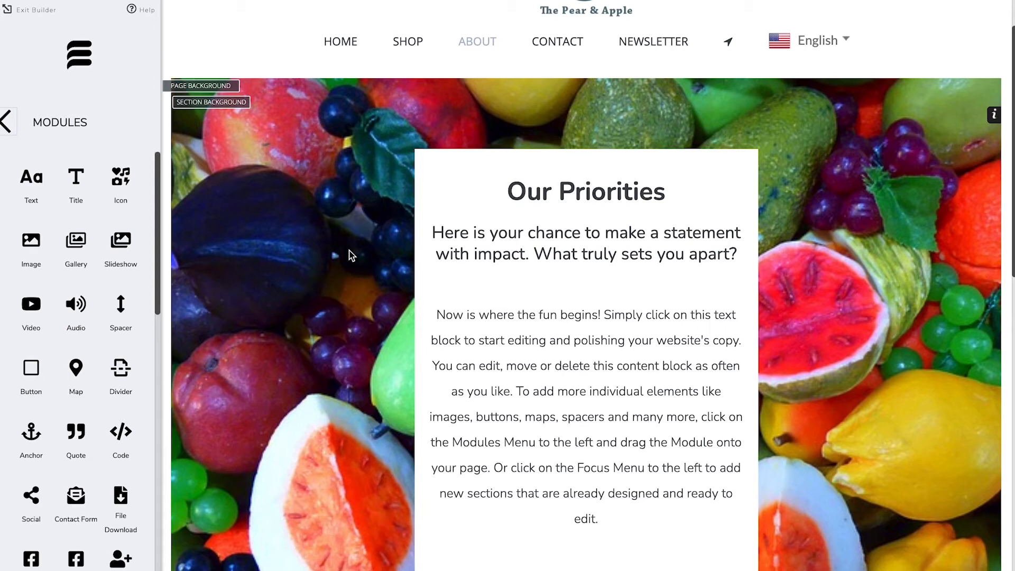
Step: Set the "Our Priorities" title on the About page to size 42 and open its heading-level options
drag(510, 191, 554, 188)
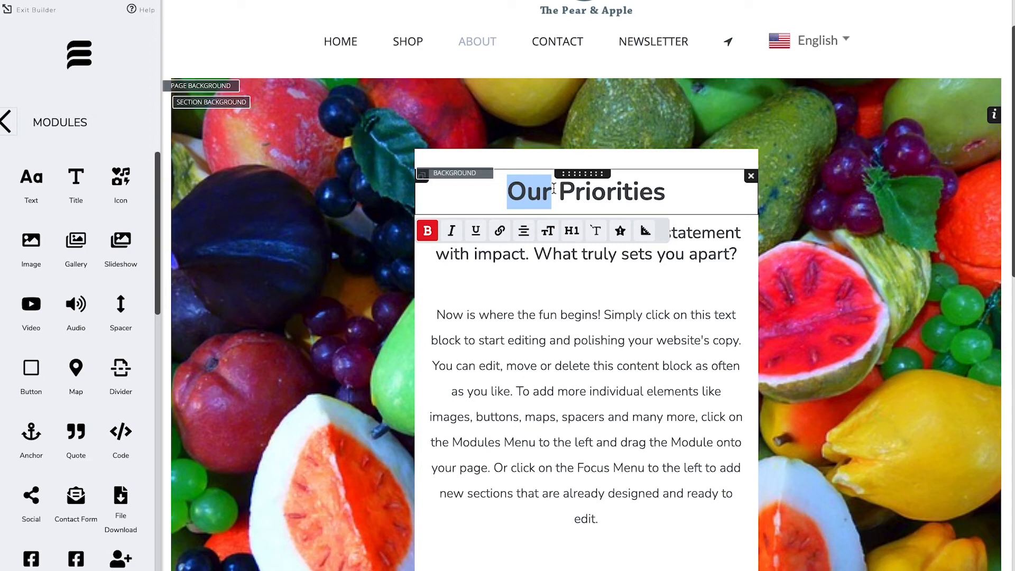
mouse_move(553, 189)
mouse_down()
mouse_move(648, 168)
mouse_move(671, 177)
mouse_move(540, 202)
mouse_up()
click(535, 201)
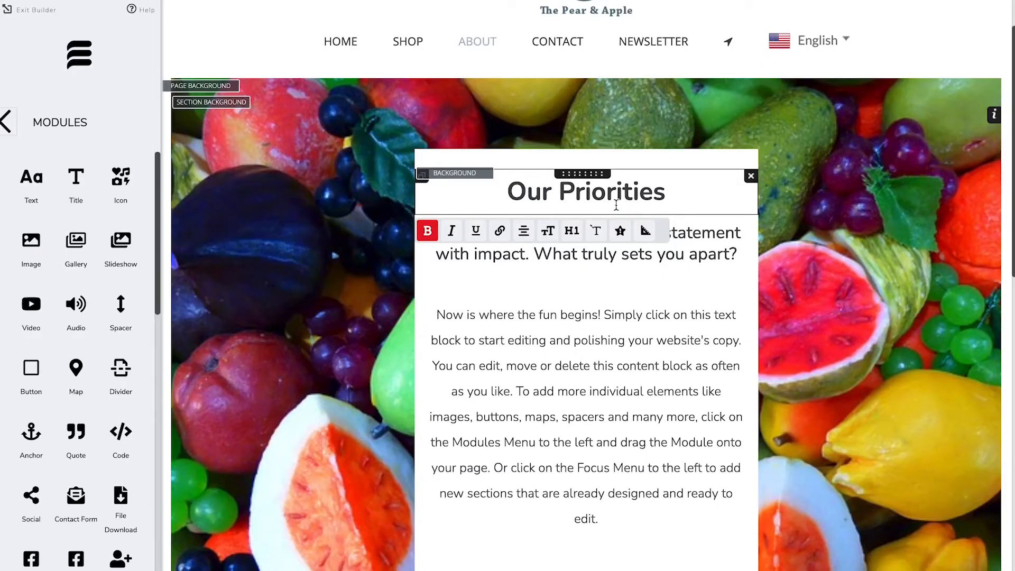
click(547, 231)
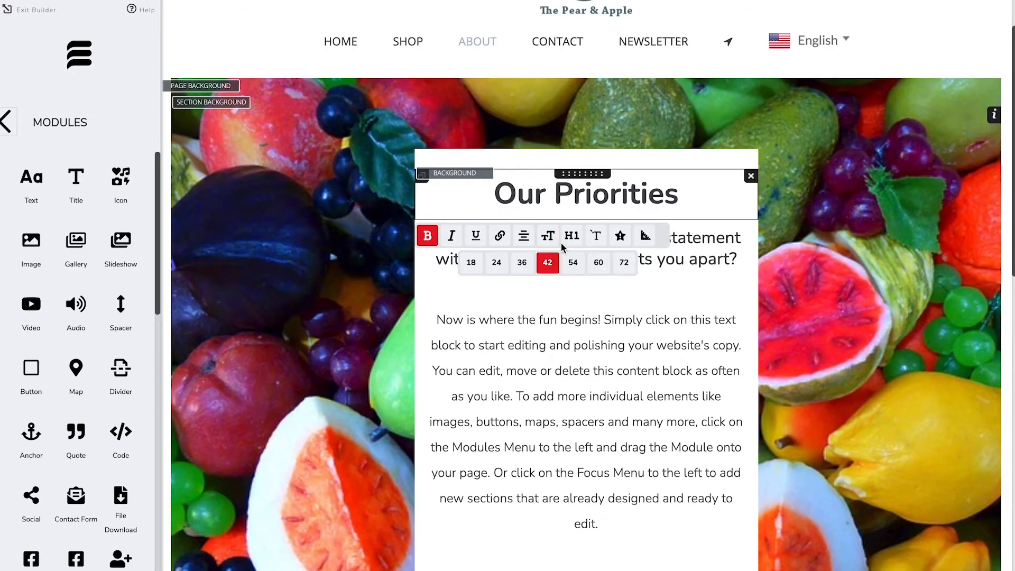
click(576, 238)
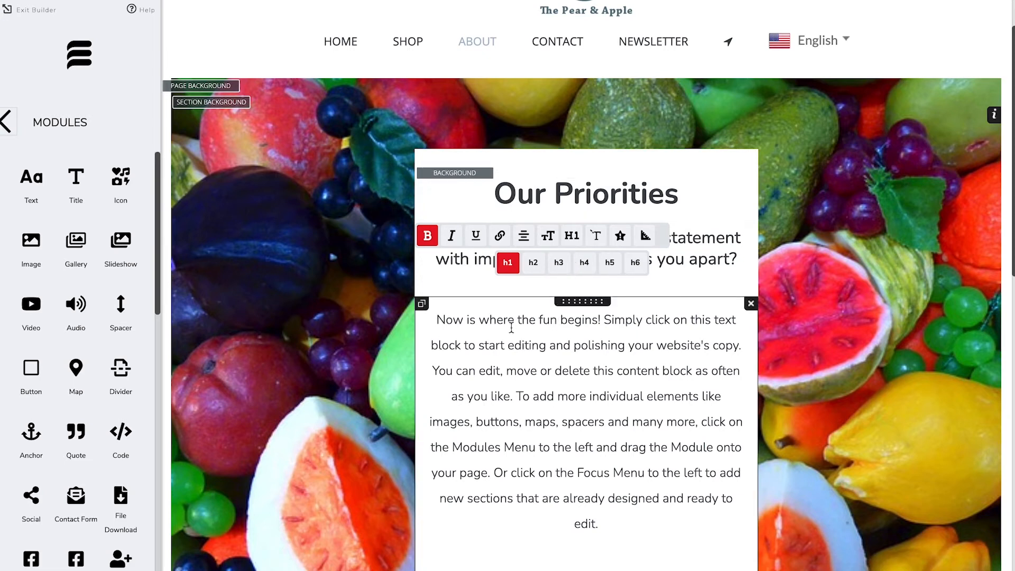
Step: Replace the opening words of the About page paragraph, through "block to", with "This is where we can place our own content"
drag(442, 321, 465, 327)
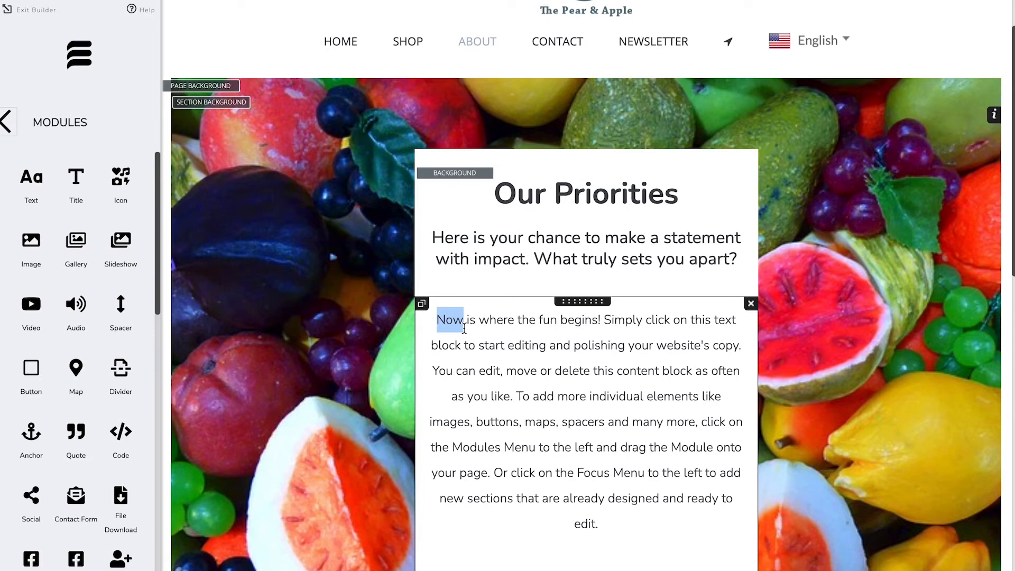
drag(495, 387, 433, 328)
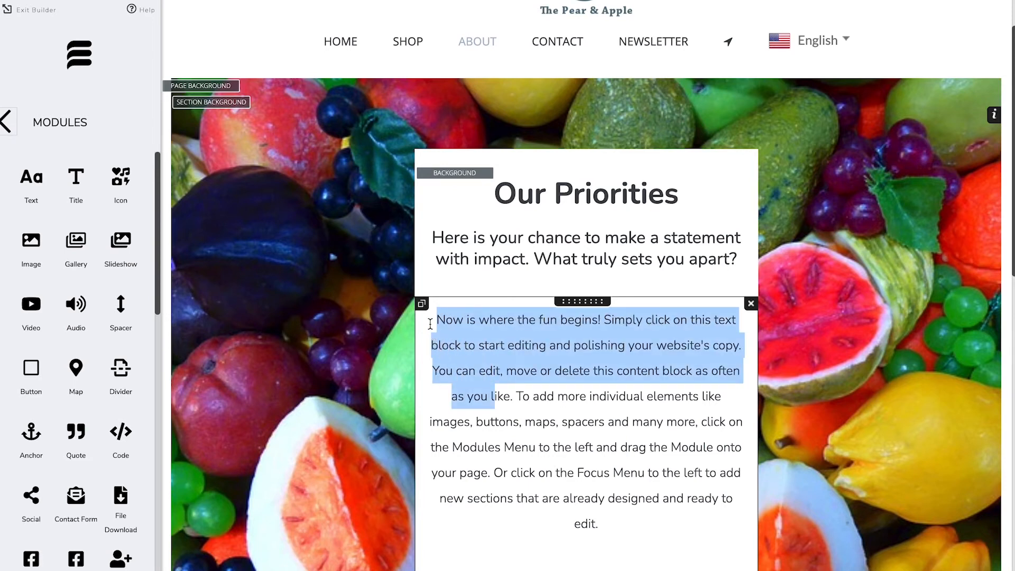
text(Thhis i)
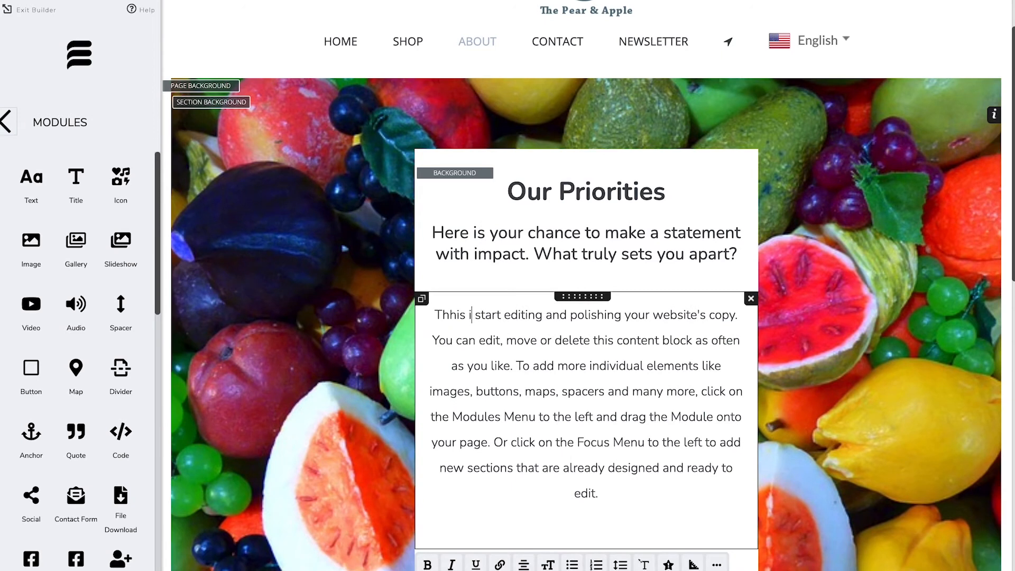
key(BackSpace)
key(BackSpace)
key(BackSpace)
key(BackSpace)
key(BackSpace)
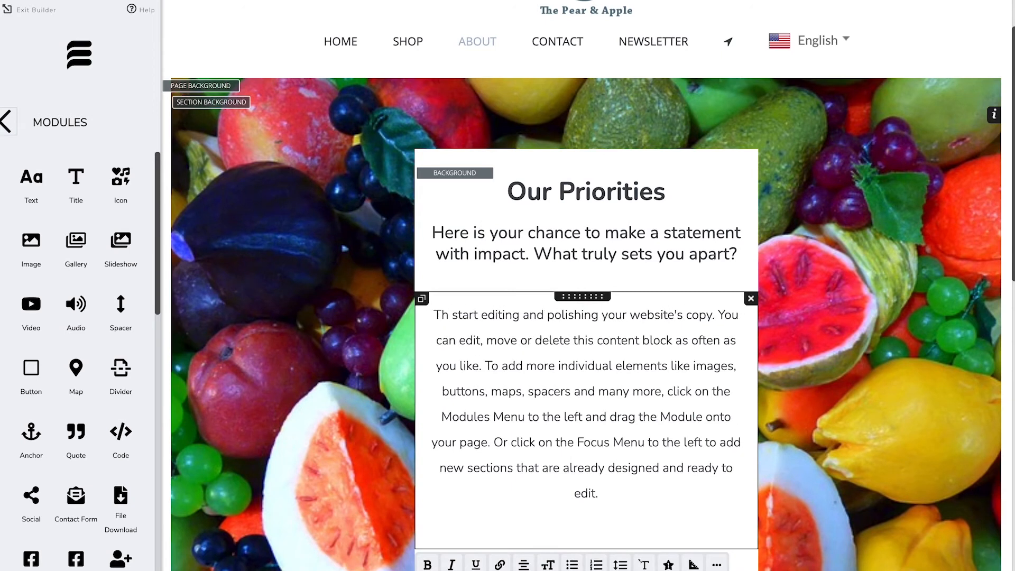
text(is is where we can place our own cont)
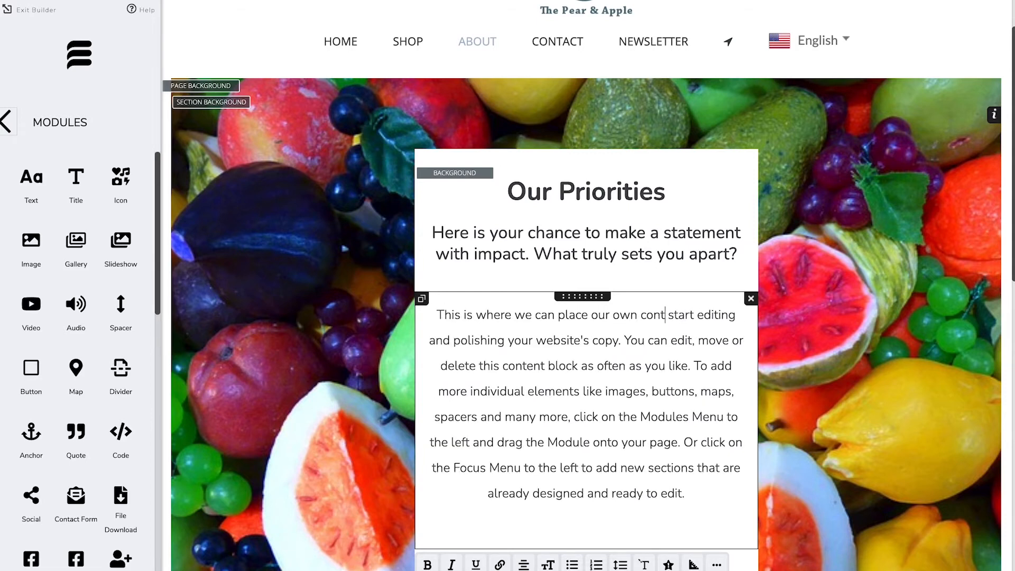
text(ent)
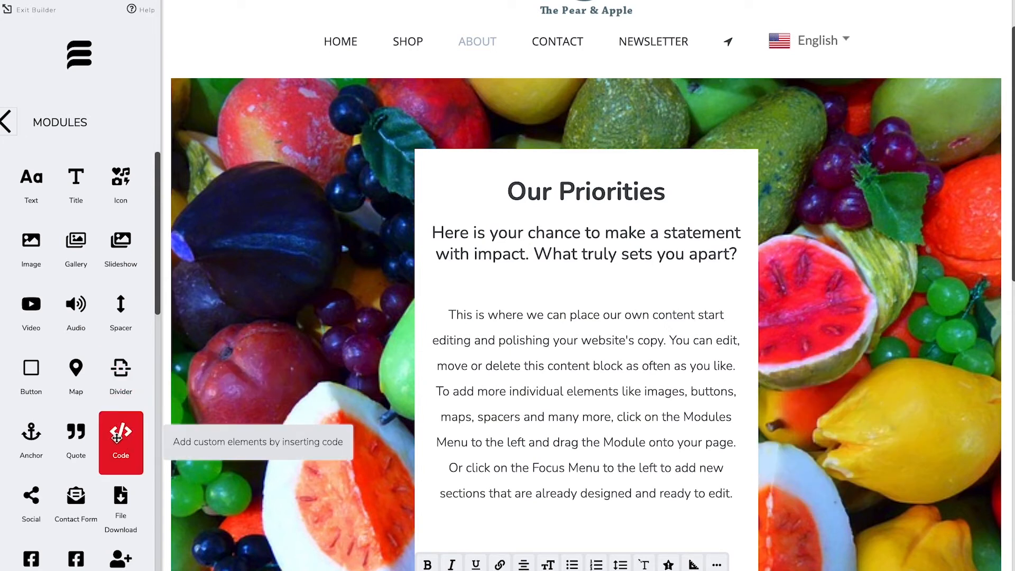
Step: Add a Code module above the About paragraph and copy the embed code of the Bookmark video on YouTube
drag(140, 433, 559, 306)
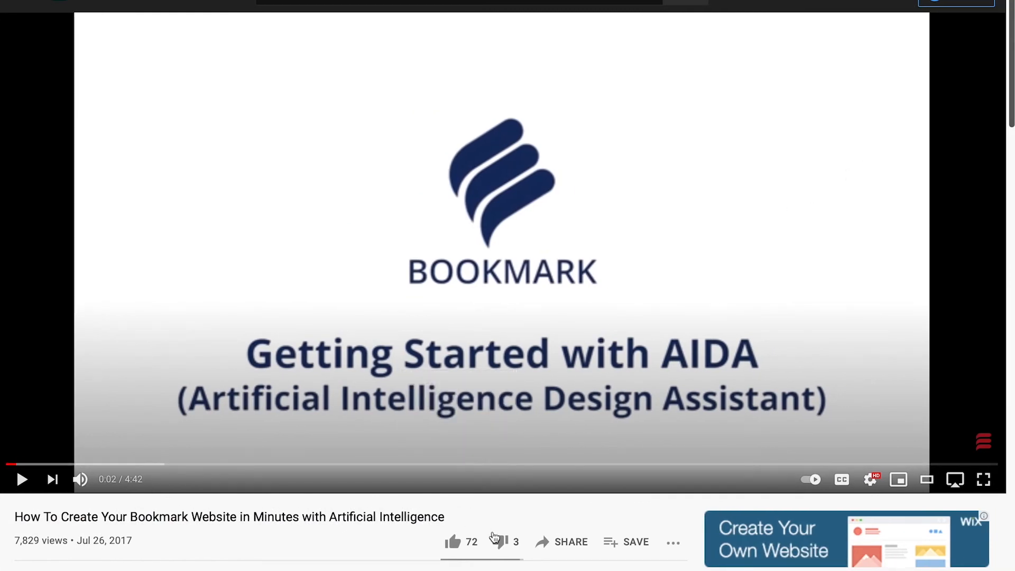
click(571, 547)
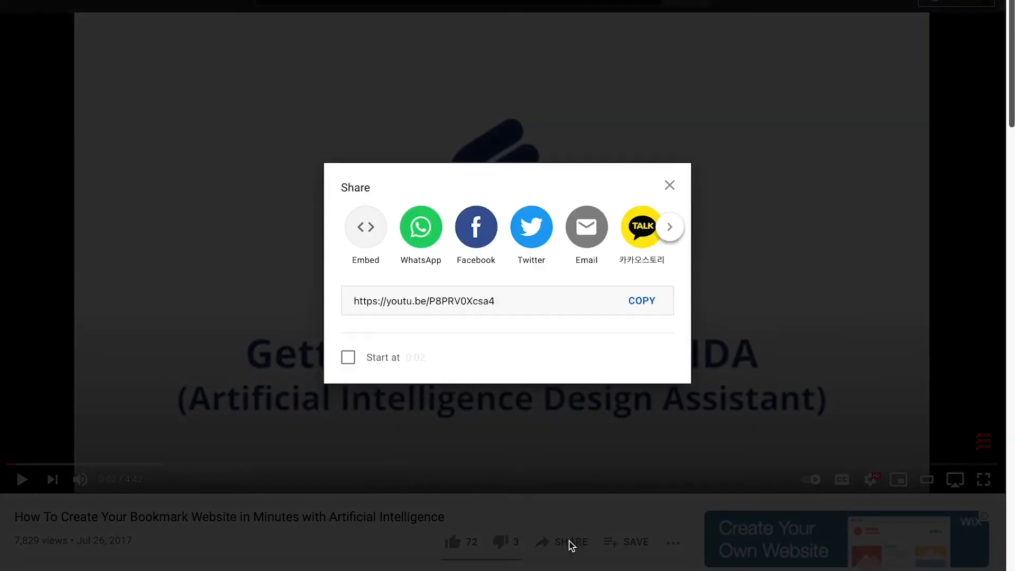
click(368, 235)
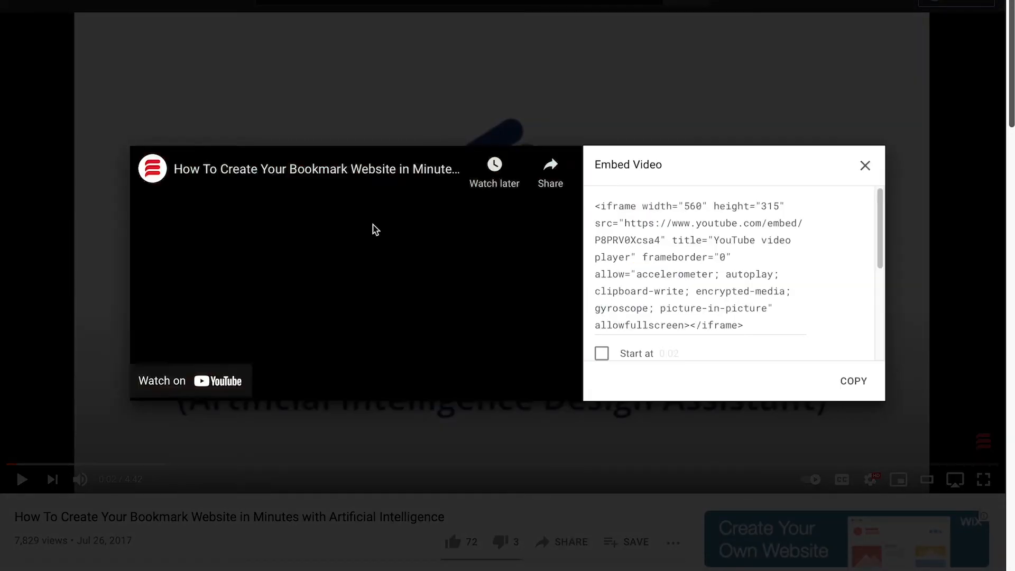
drag(757, 326, 566, 203)
key(ctrl+c)
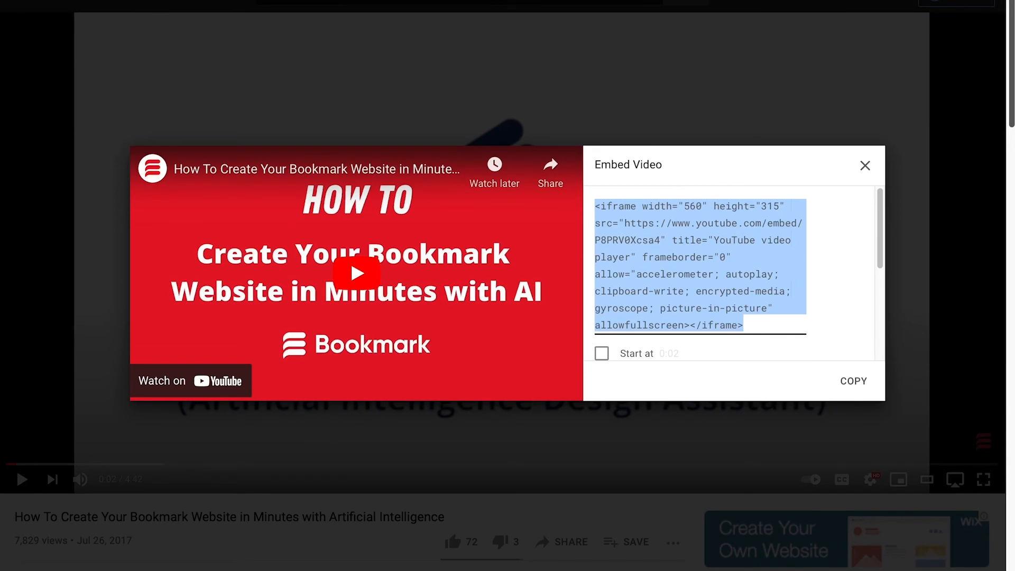
Step: Back in the website builder, paste the YouTube embed code into the new Code module and save it
key(ctrl+Left)
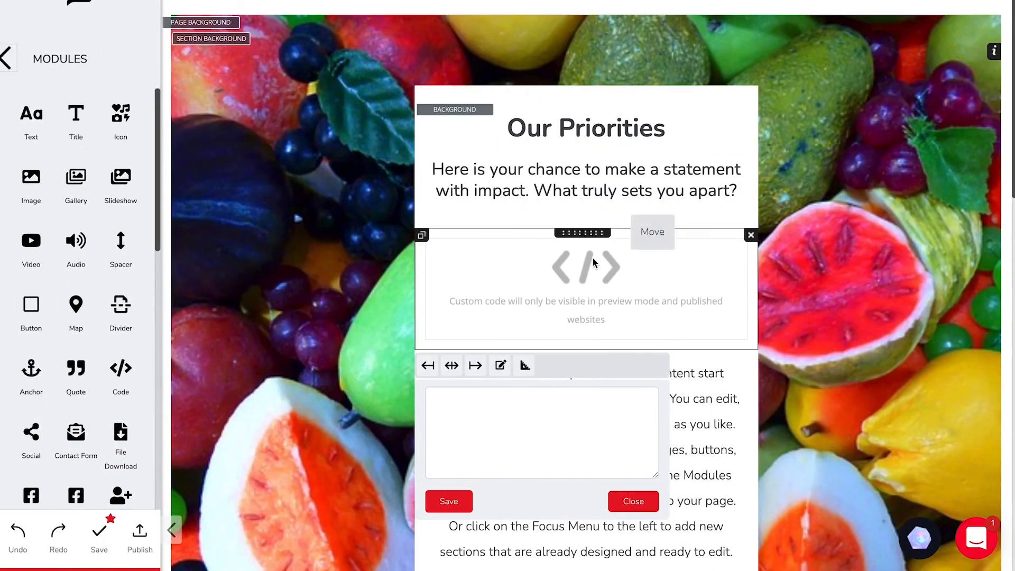
click(550, 416)
key(ctrl+v)
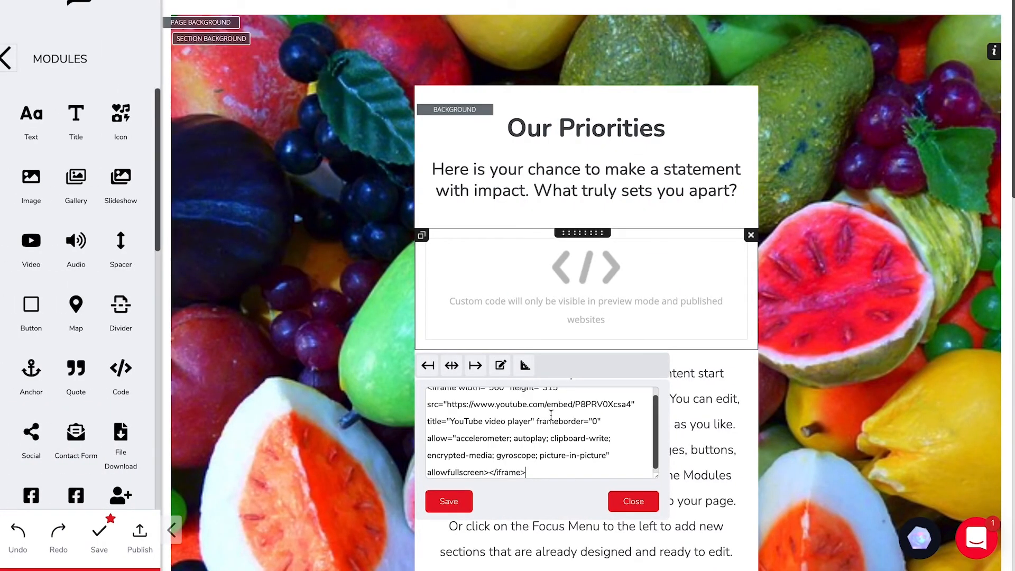
click(453, 502)
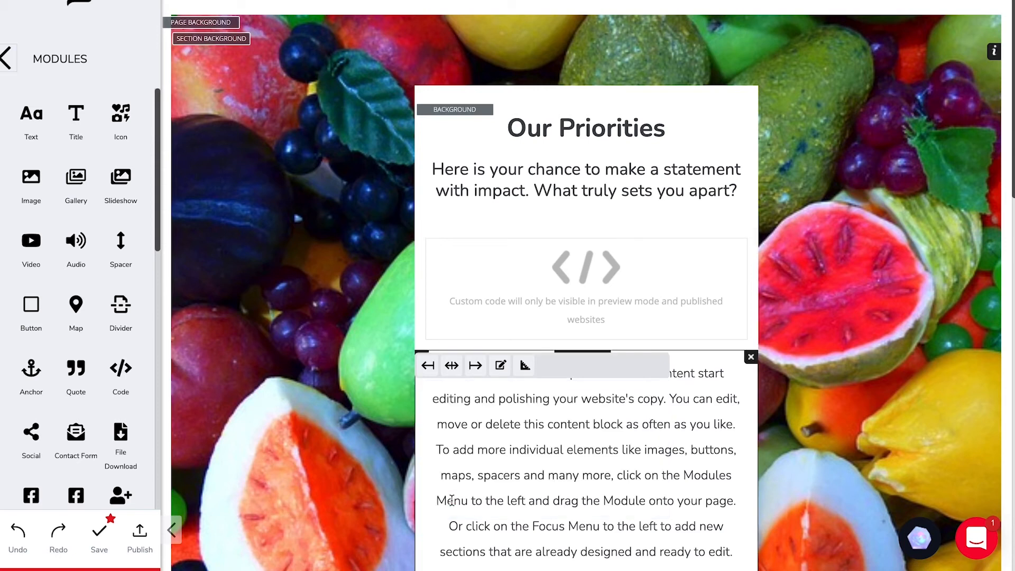
Step: Save the site changes and preview the About page with the embedded video
click(101, 537)
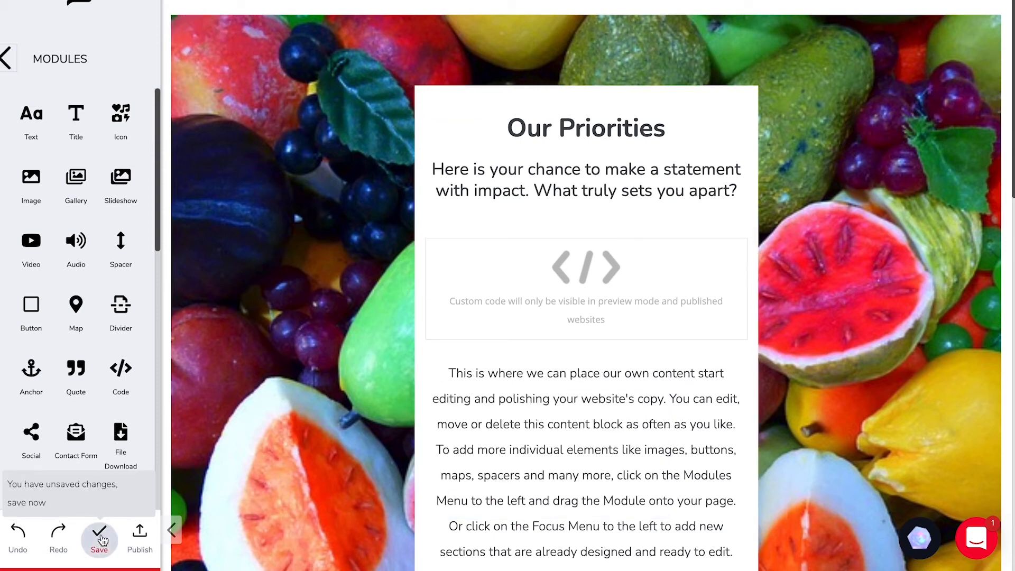
click(6, 58)
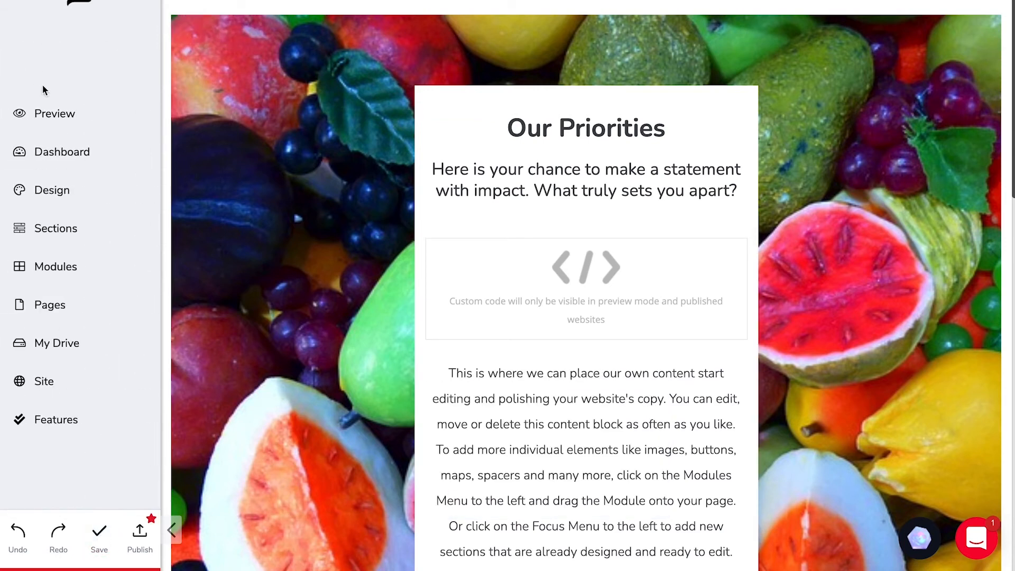
click(51, 126)
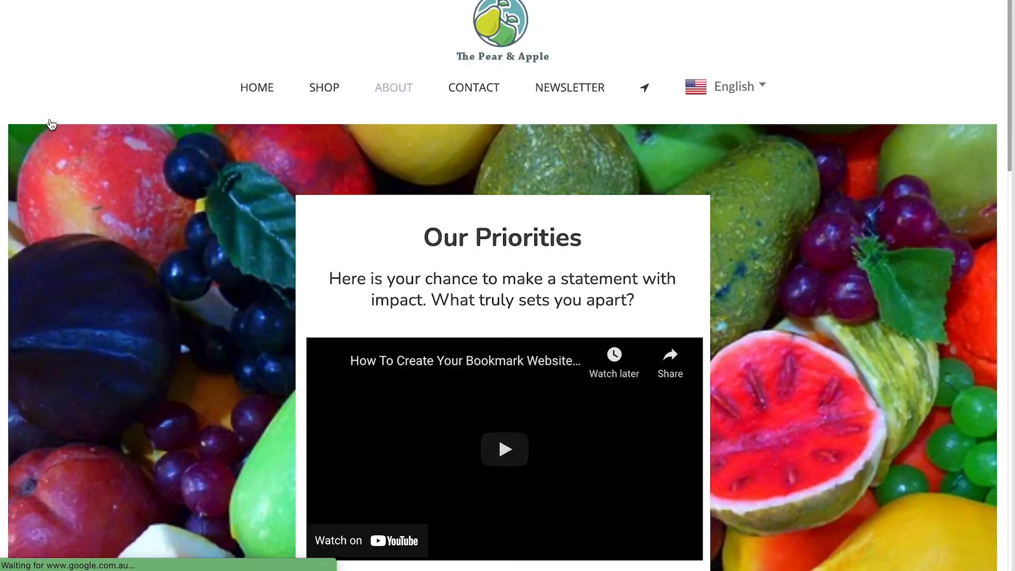
scroll(120, 250, down, 3)
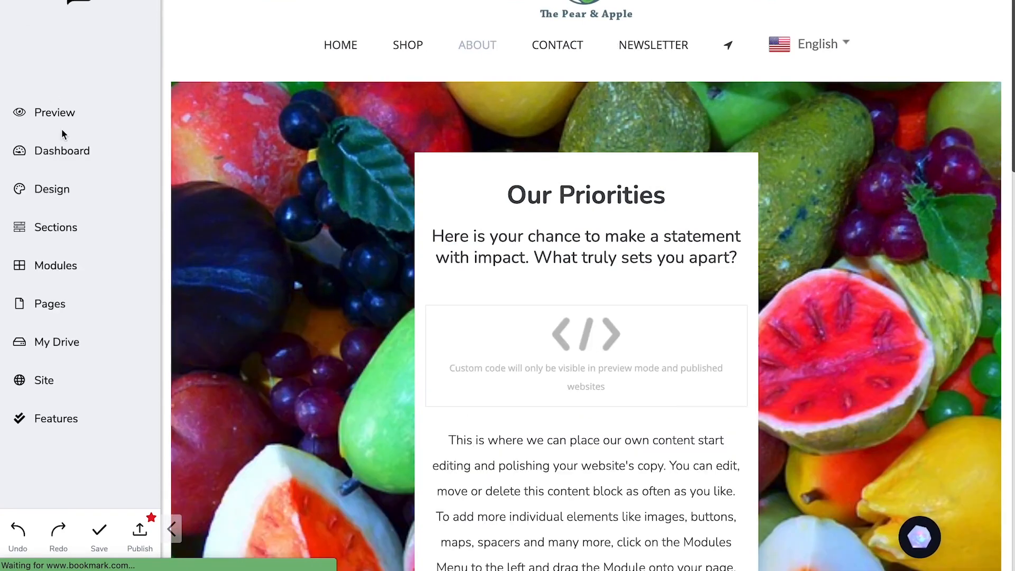
Step: Add a Video module above the custom code block and review its border size and border style options
click(62, 267)
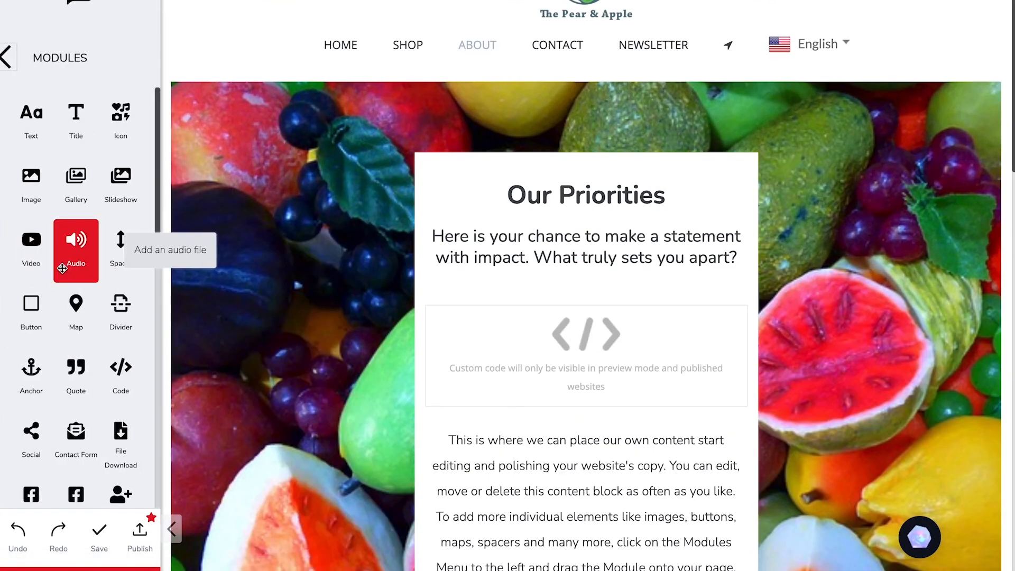
drag(29, 237, 530, 301)
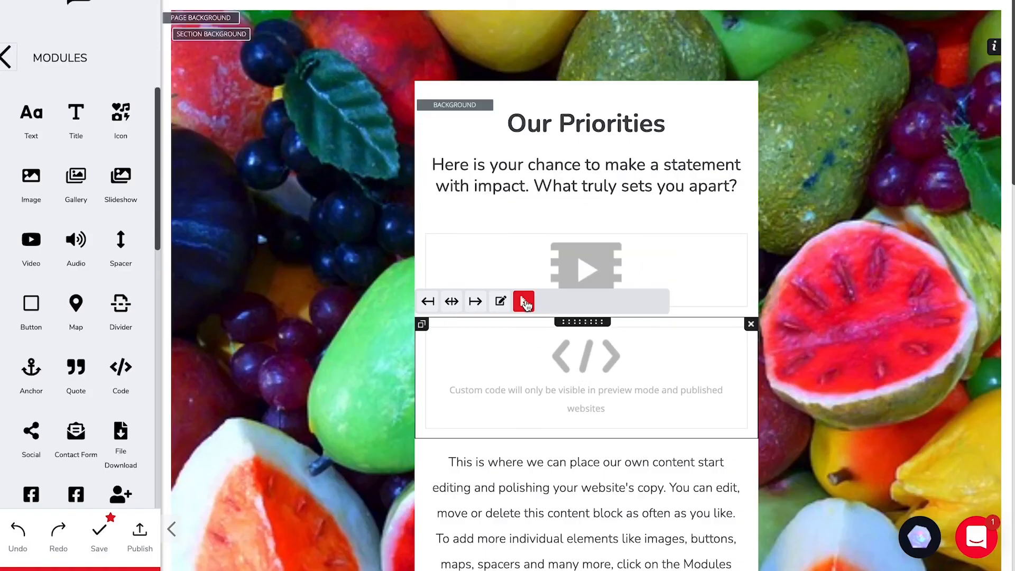
click(525, 302)
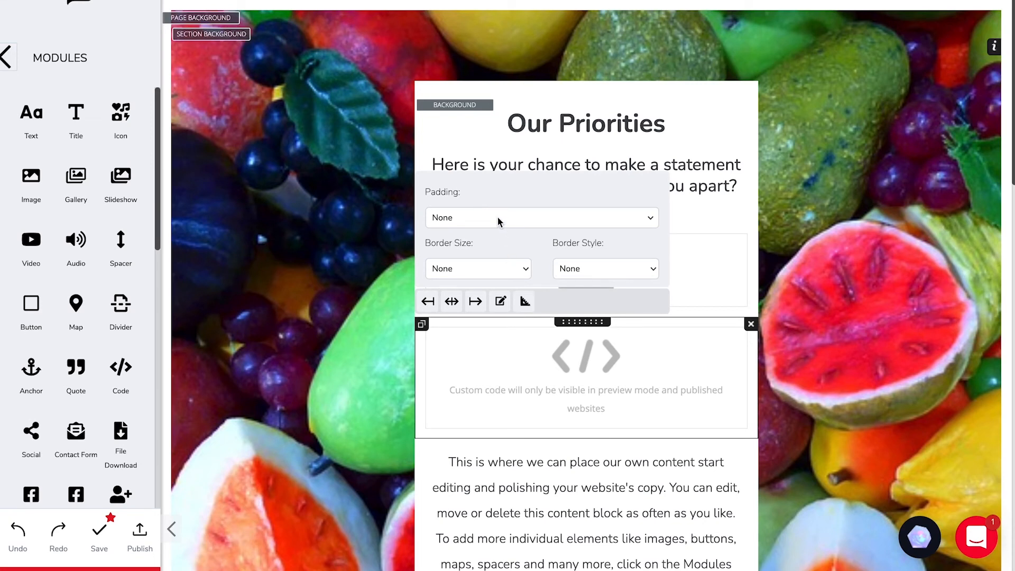
click(495, 271)
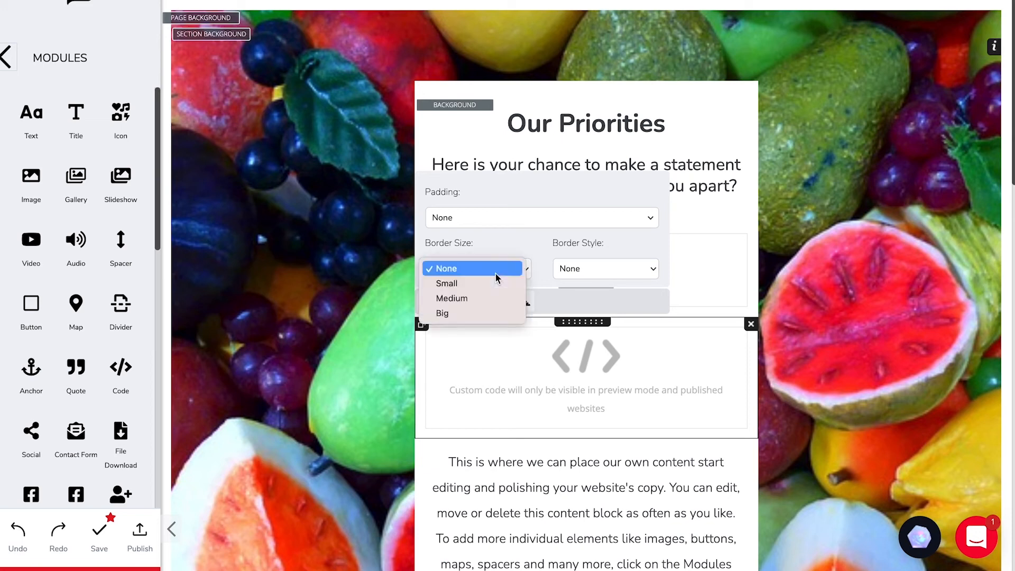
click(578, 266)
click(577, 266)
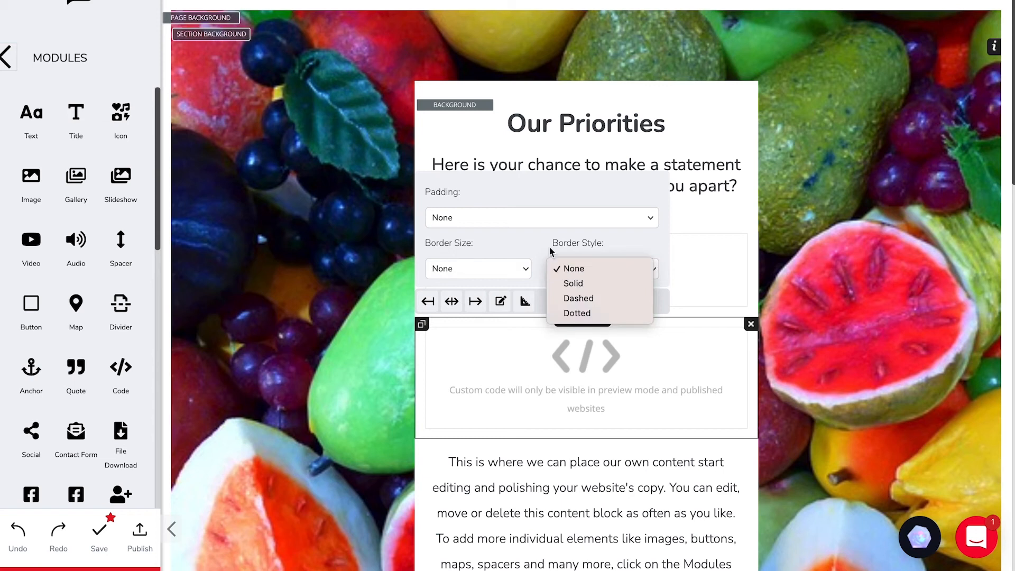
click(571, 185)
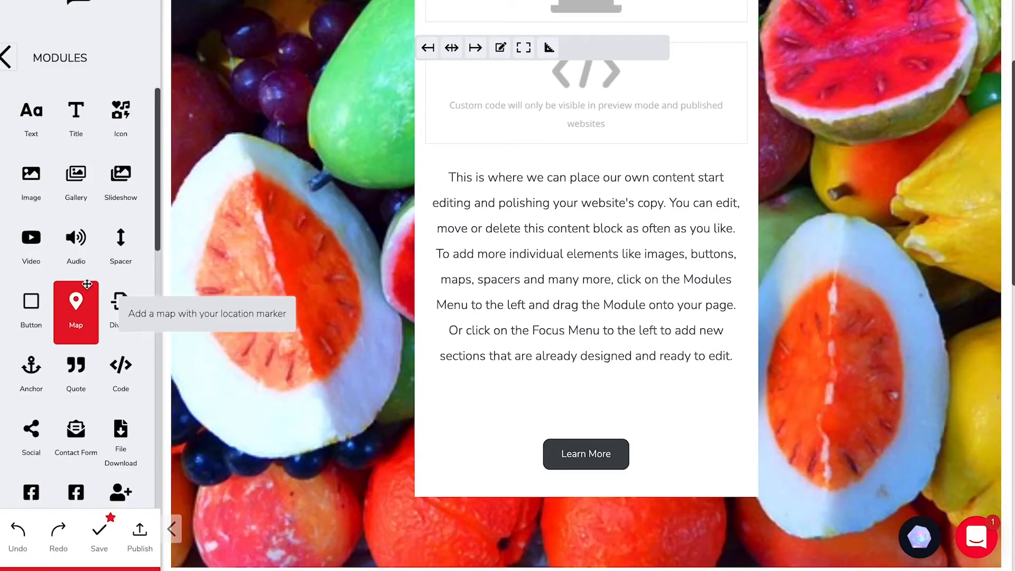
Step: Move the Call To Action section above the About section in the page's section order
scroll(87, 284, down, 1)
scroll(87, 284, down, 3)
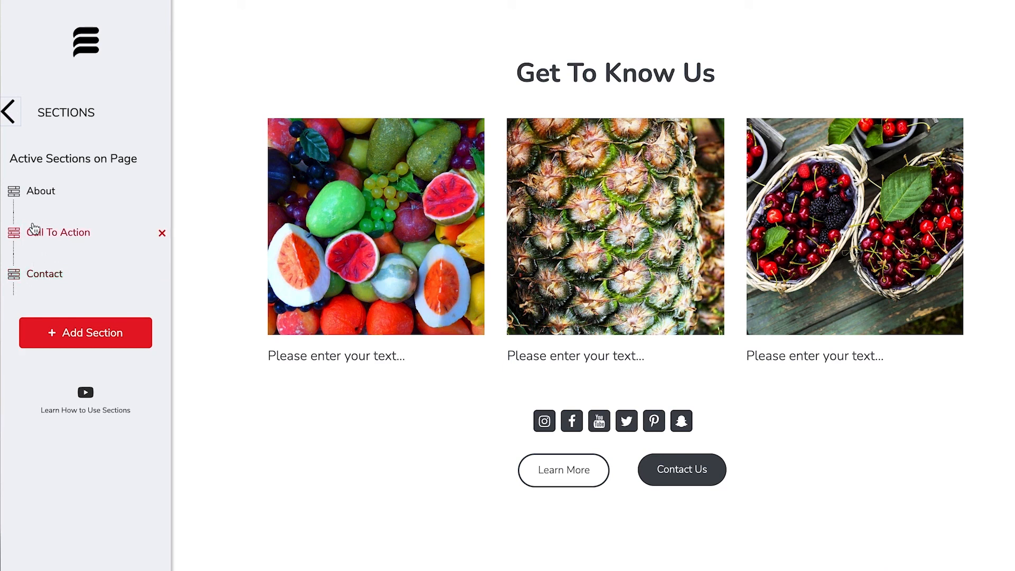
drag(26, 226, 26, 204)
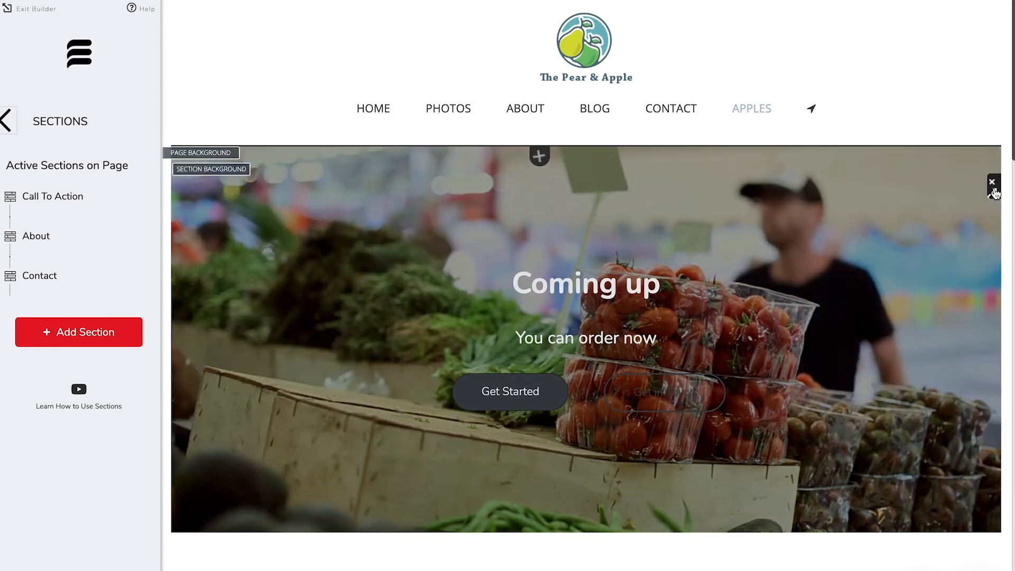
Step: Switch the Call To Action section to layout 10 and close its section settings
click(994, 183)
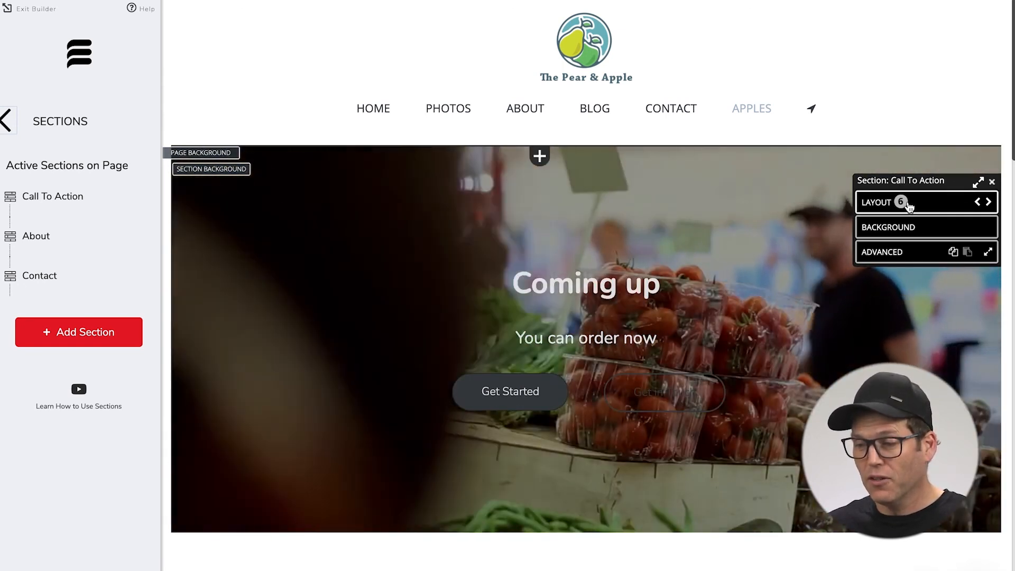
click(988, 203)
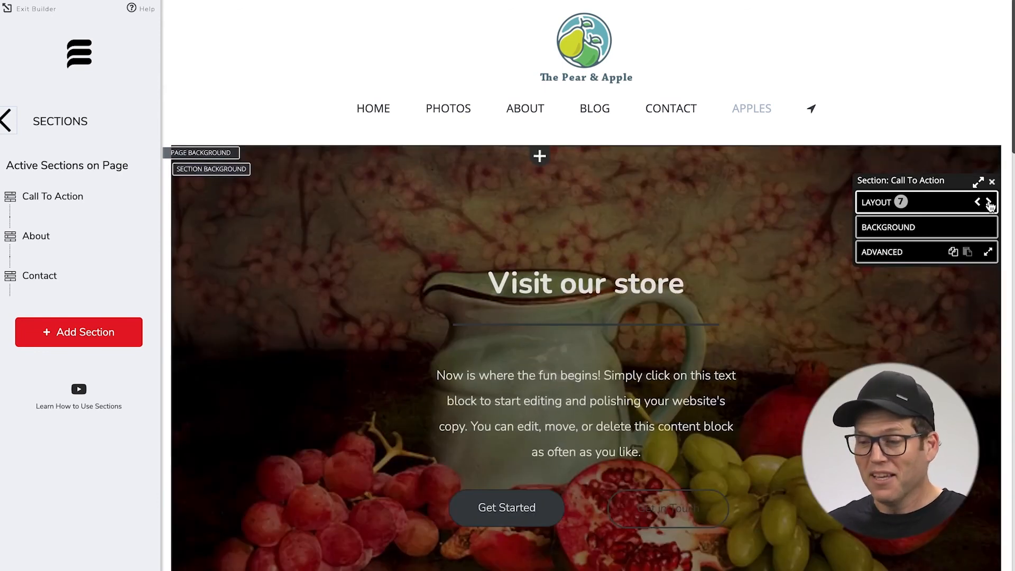
click(989, 203)
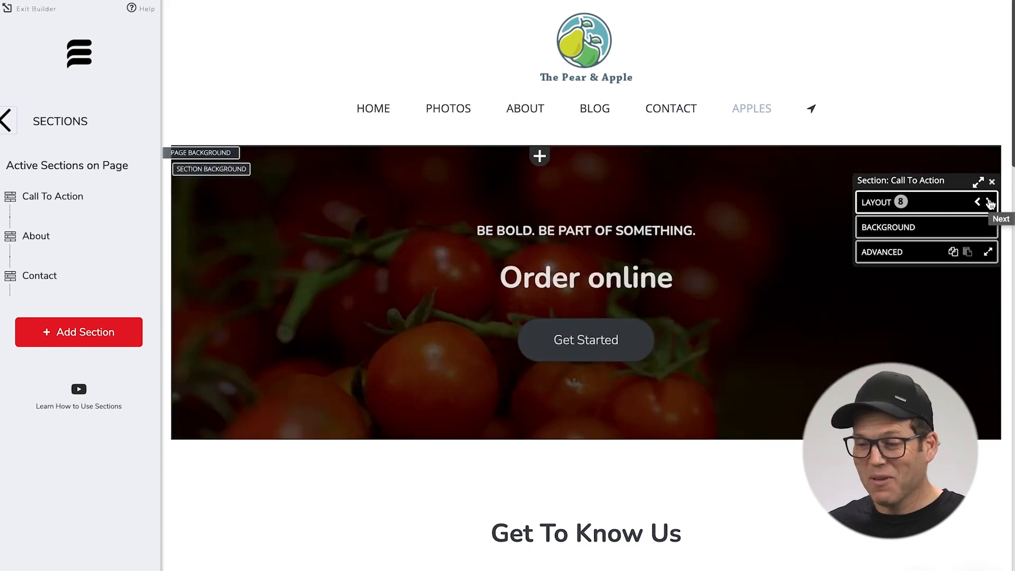
click(989, 203)
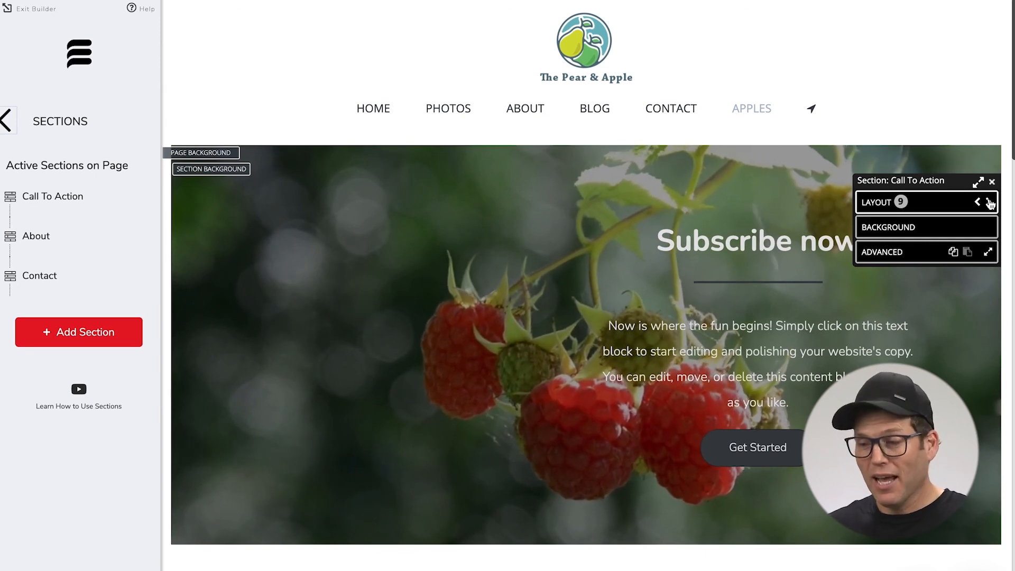
click(990, 202)
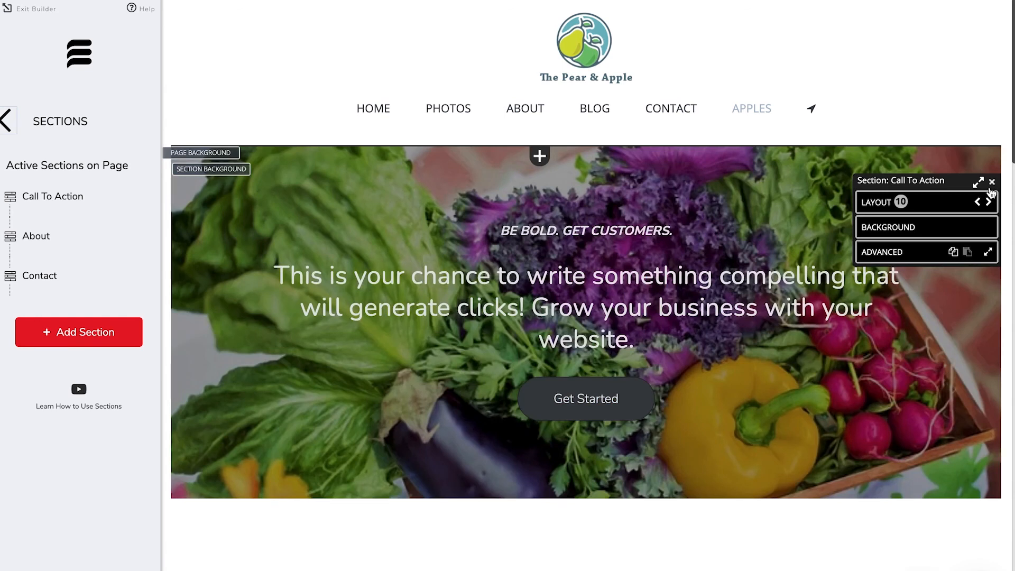
click(992, 183)
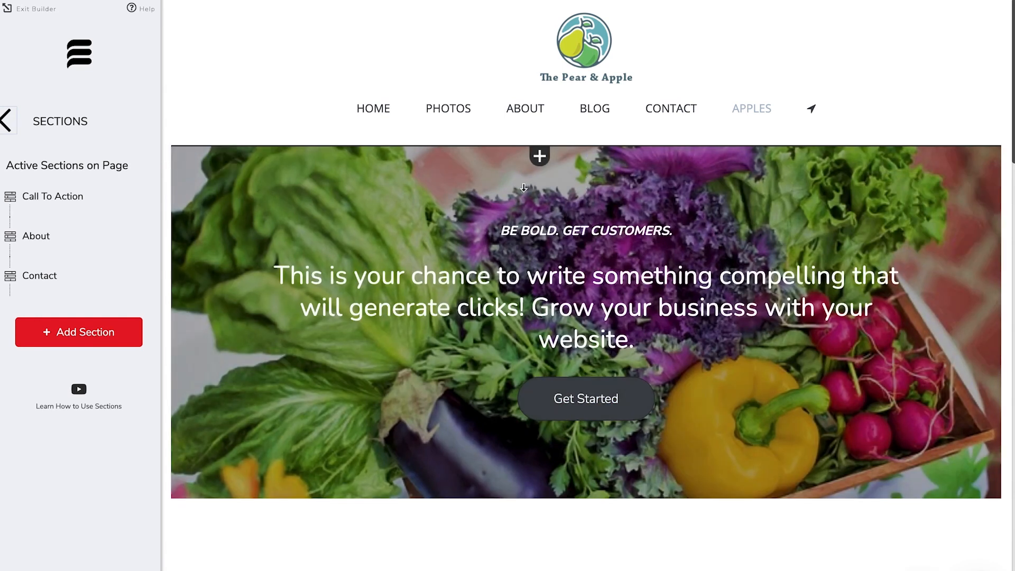
Step: Open the "BE BOLD. GET CUSTOMERS." title in the Call To Action section for editing
click(521, 234)
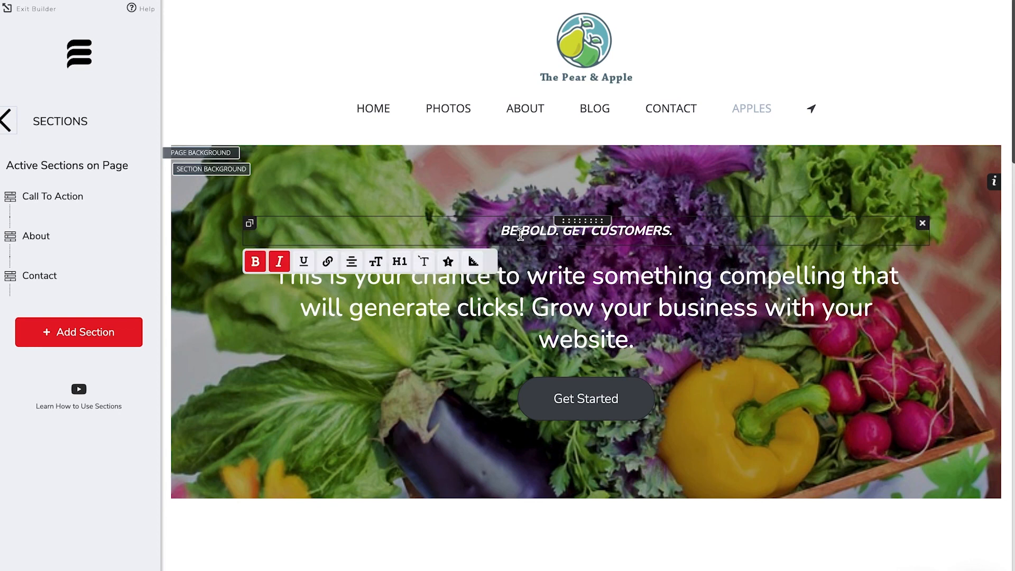